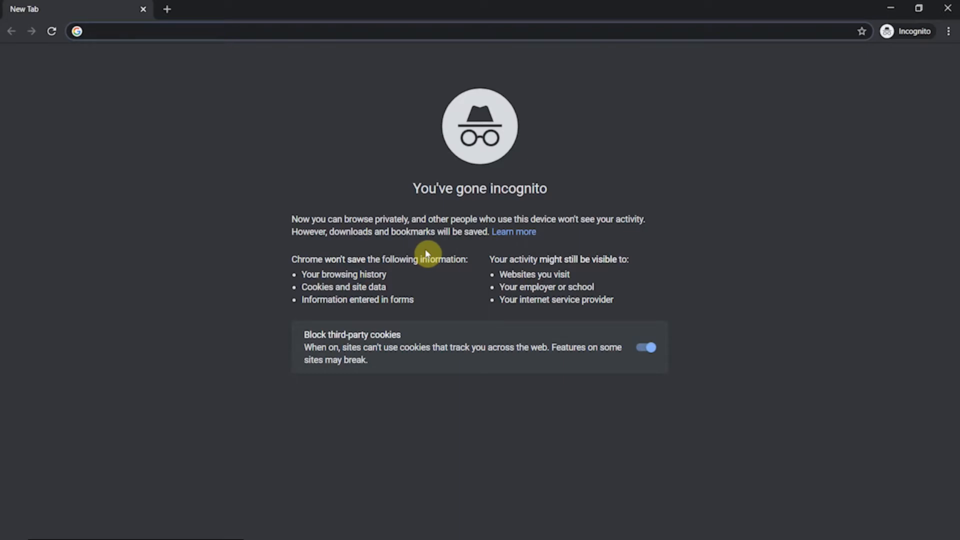
# Go to portal.office.com and sign in with the school account e-mail and password, staying signed in.
pyautogui.write('portal.office.com')
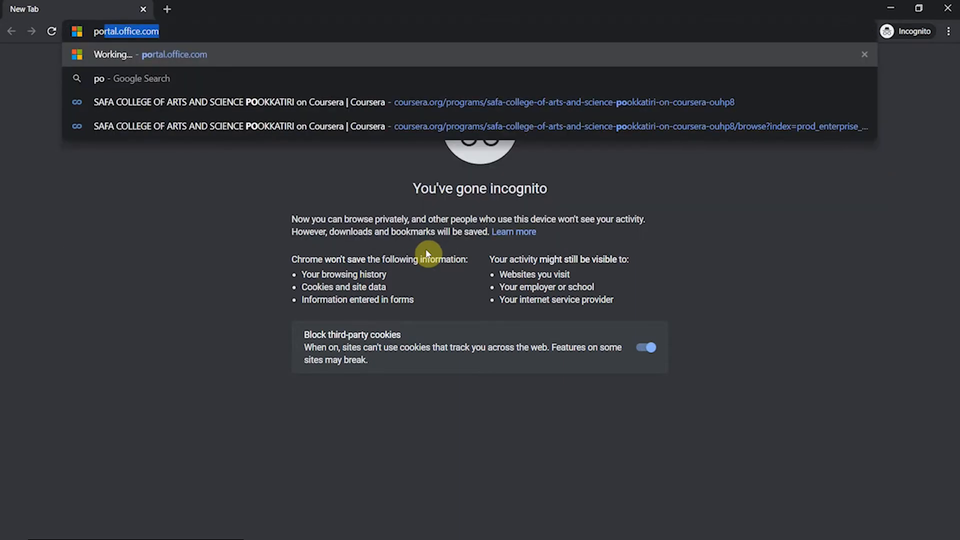
pyautogui.press('Return')
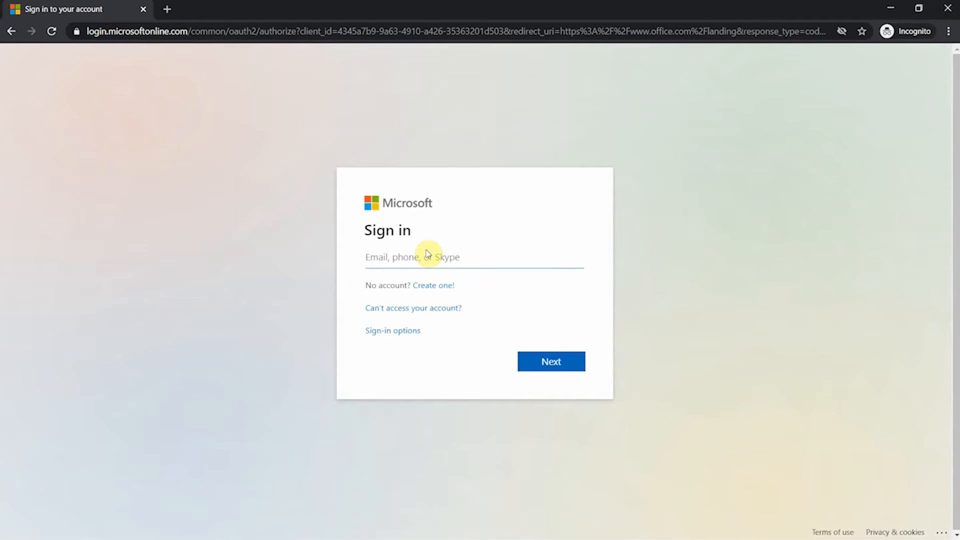
pyautogui.click(538, 363)
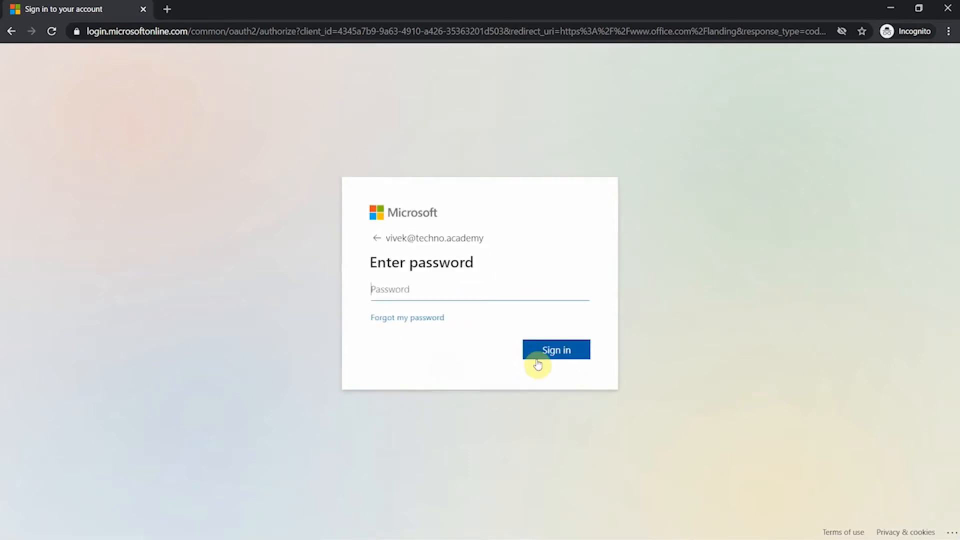
pyautogui.write('••••••••••••')
pyautogui.click(539, 356)
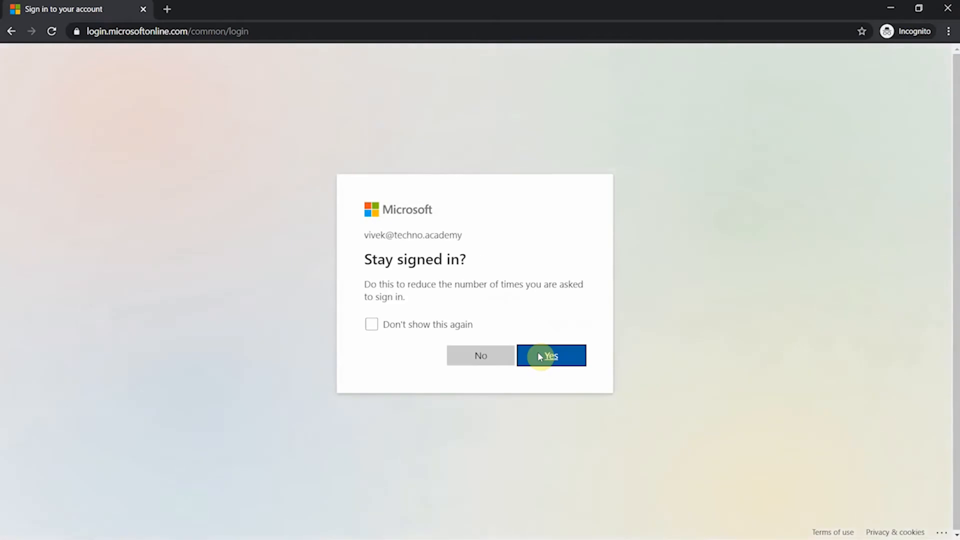
pyautogui.click(553, 358)
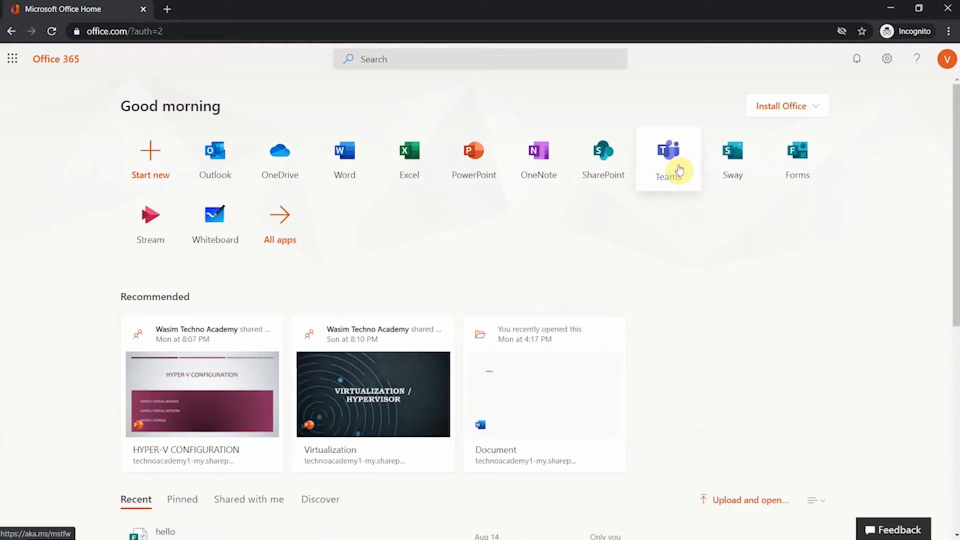
# Launch Teams from the Office home page and switch to the browser window showing it.
pyautogui.moveTo(500, 535)
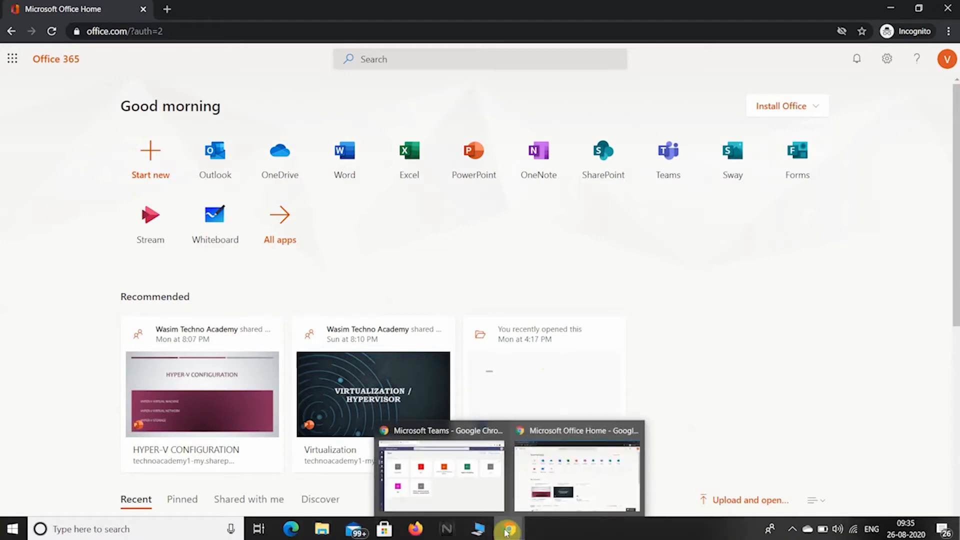
pyautogui.click(669, 172)
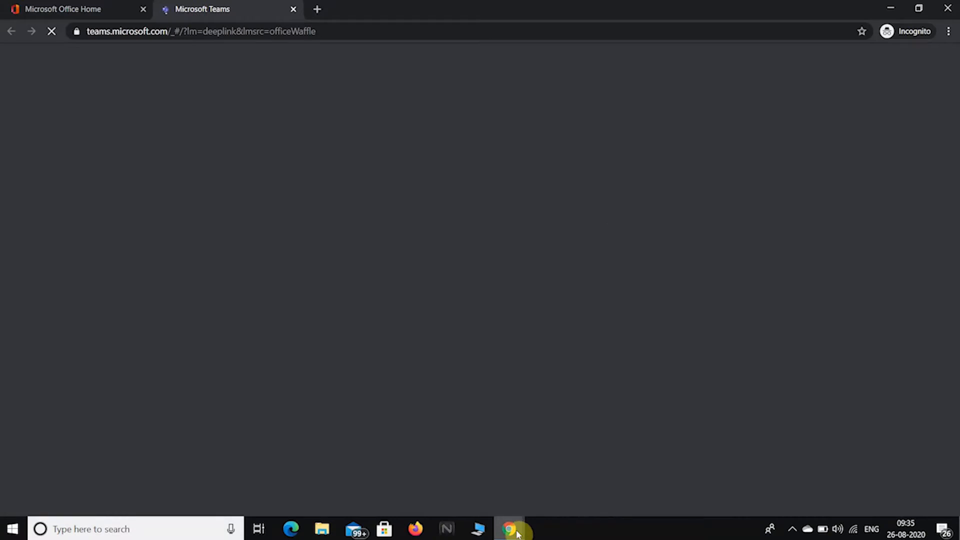
pyautogui.moveTo(510, 518)
pyautogui.click(470, 486)
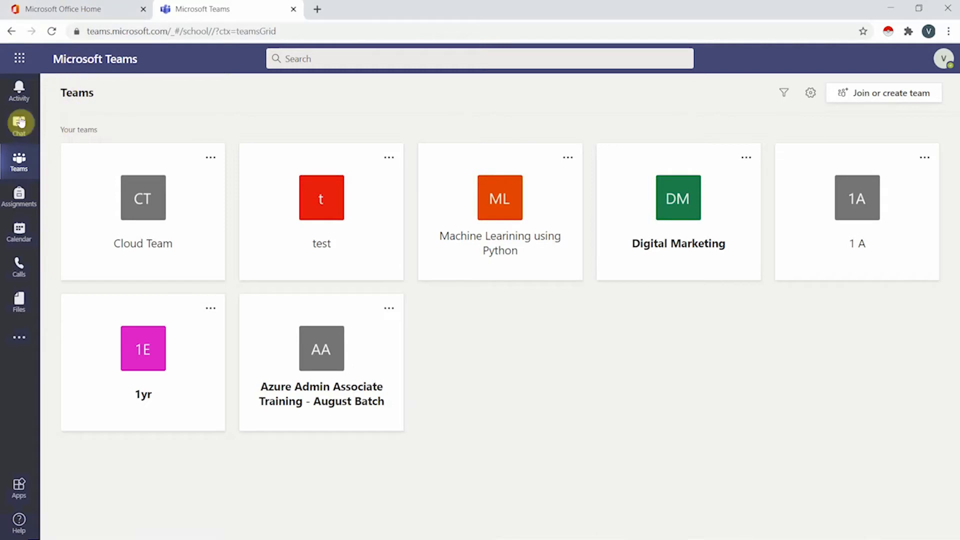
# Open the Activity feed from the left rail.
pyautogui.click(18, 89)
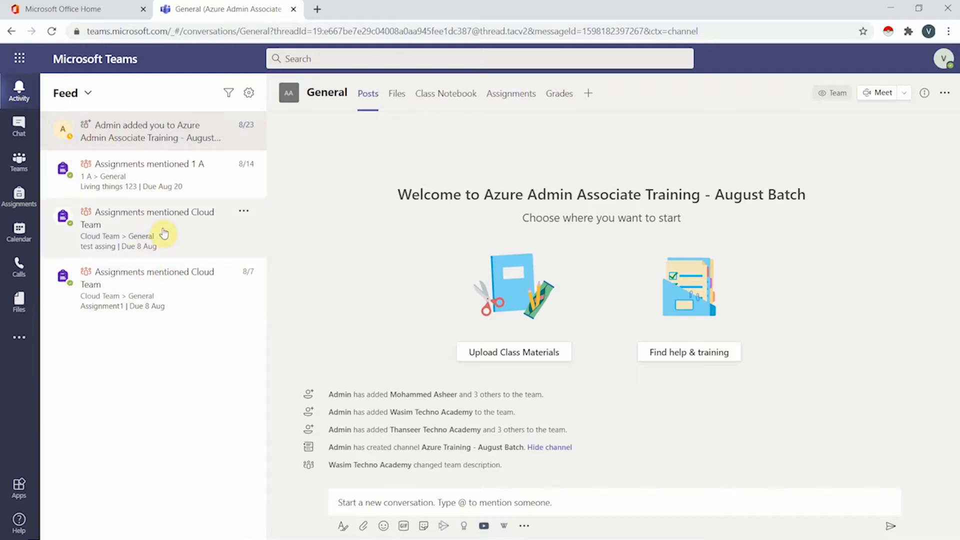
# Send the message 'heyy' in the latest one-on-one chat.
pyautogui.click(24, 138)
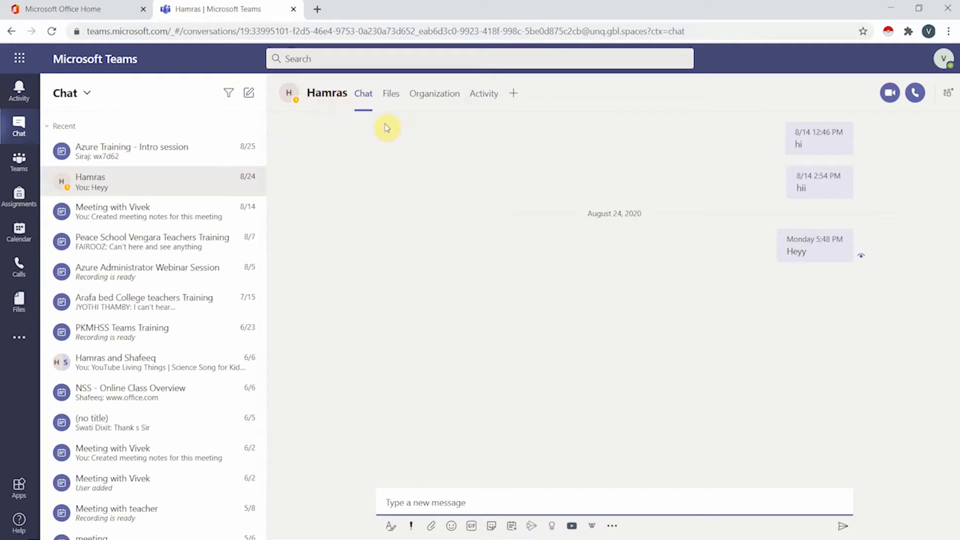
pyautogui.moveTo(329, 98)
pyautogui.write('heyy')
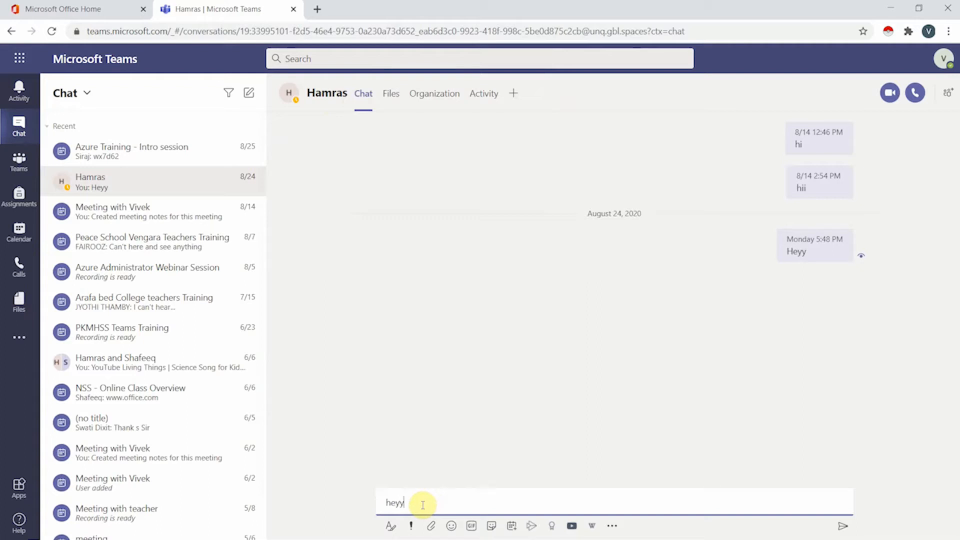
pyautogui.press('Return')
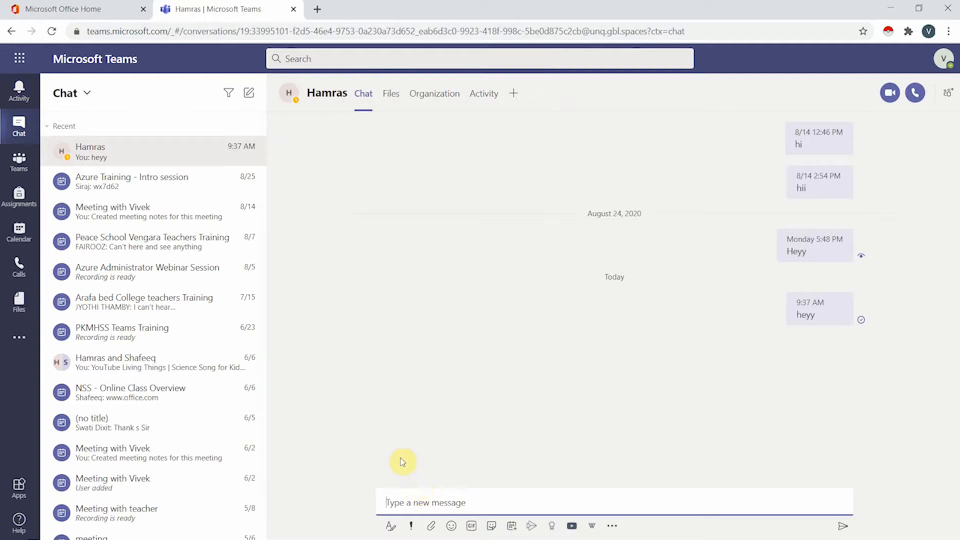
# Start a new chat and add two suggested colleagues as recipients.
pyautogui.click(249, 94)
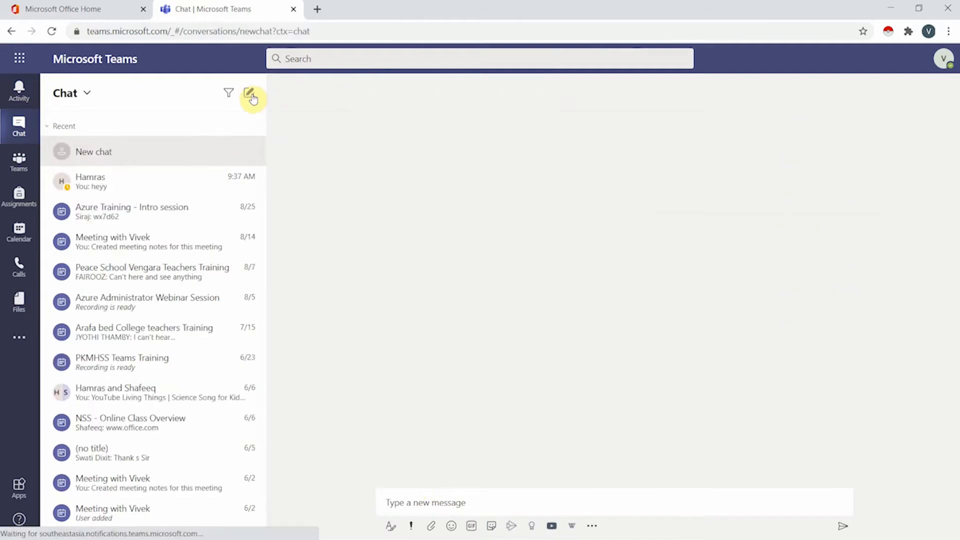
pyautogui.write('hamr')
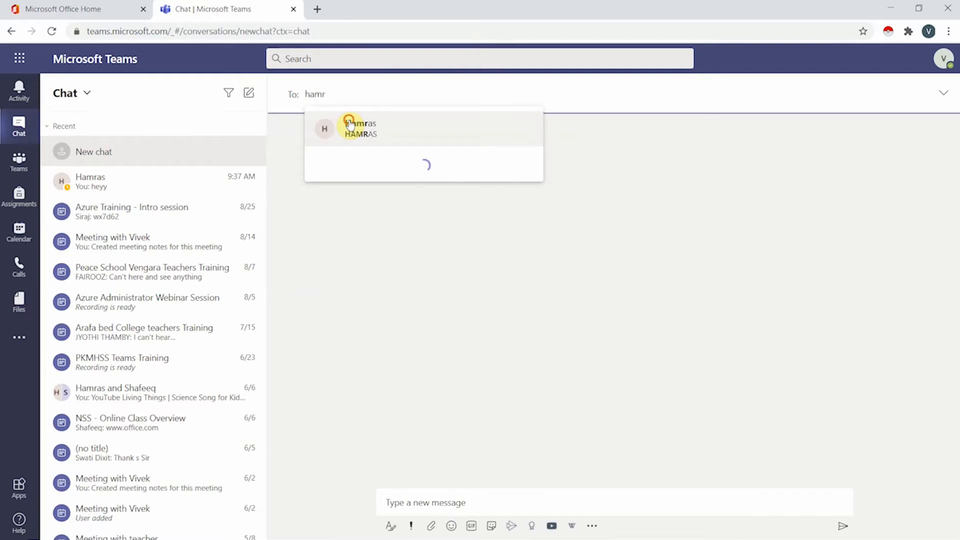
pyautogui.click(349, 124)
pyautogui.write('sha')
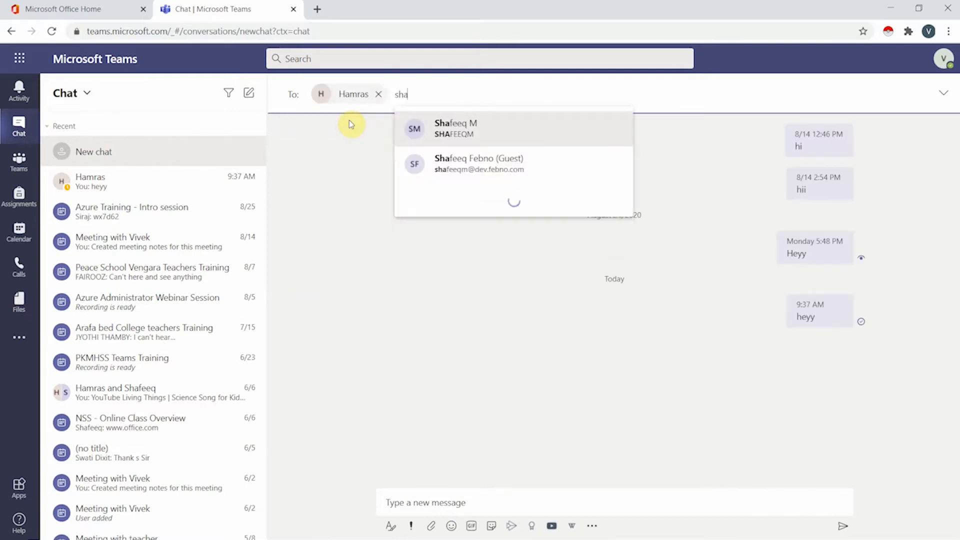
pyautogui.click(421, 125)
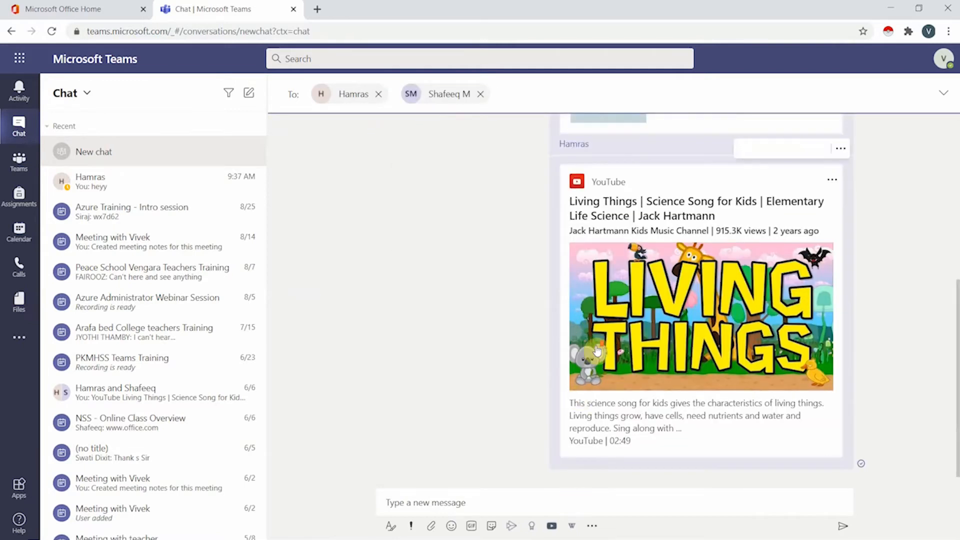
# Scroll through the chat's earlier history, then return to the Teams grid.
pyautogui.scroll(5, 603, 348)
pyautogui.moveTo(594, 291)
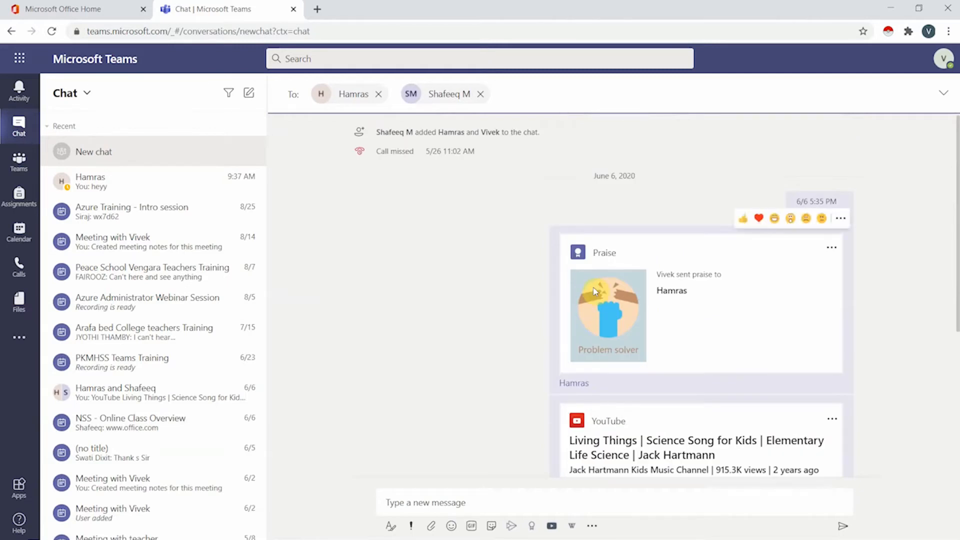
pyautogui.scroll(-5, 591, 290)
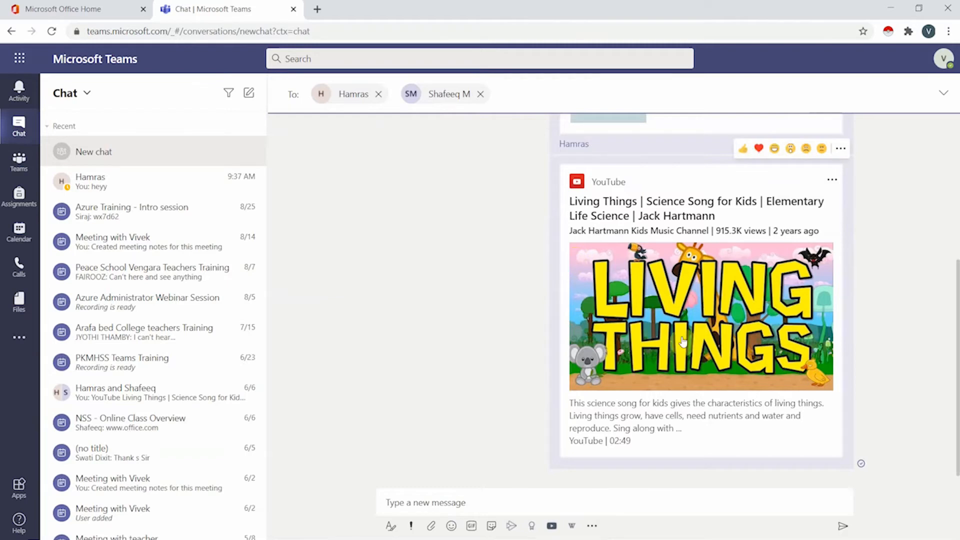
pyautogui.scroll(5, 681, 340)
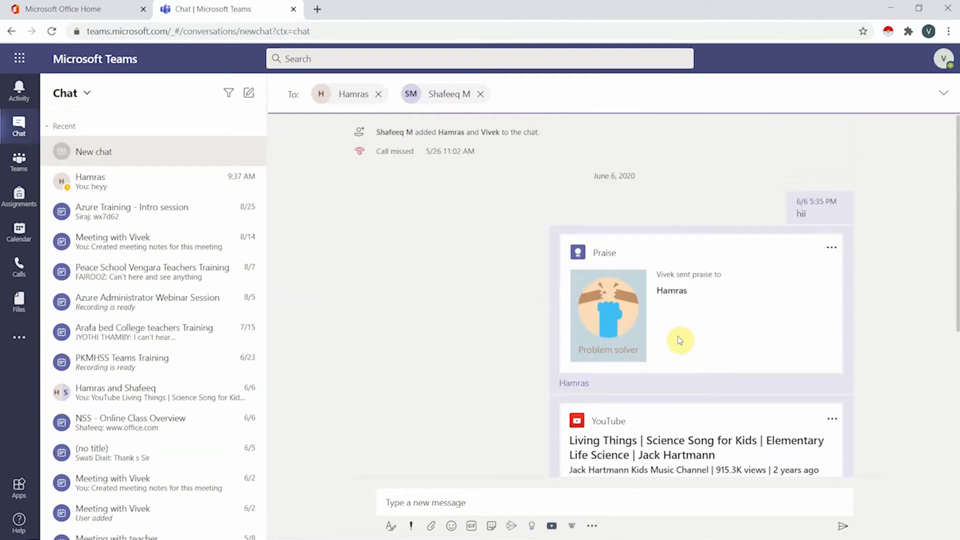
pyautogui.scroll(-5, 680, 341)
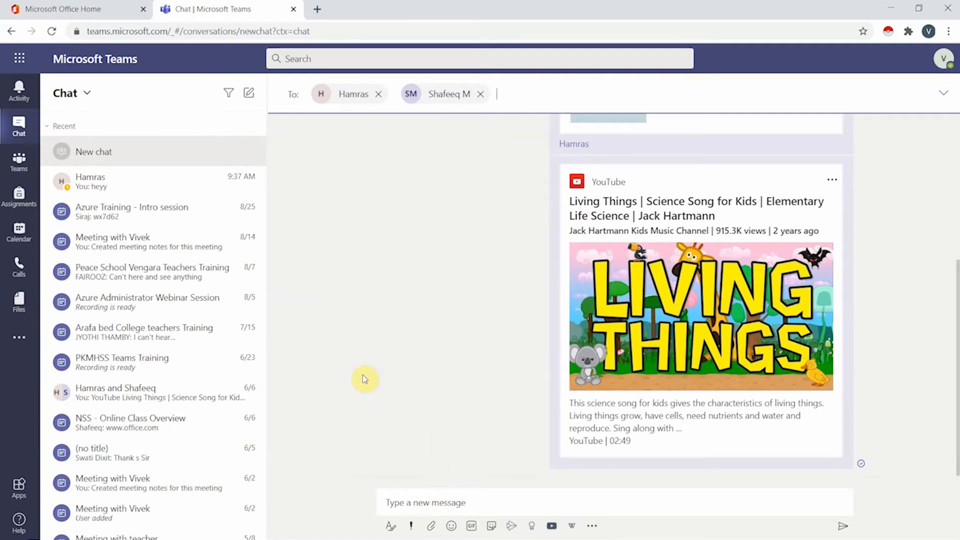
pyautogui.scroll(5, 362, 376)
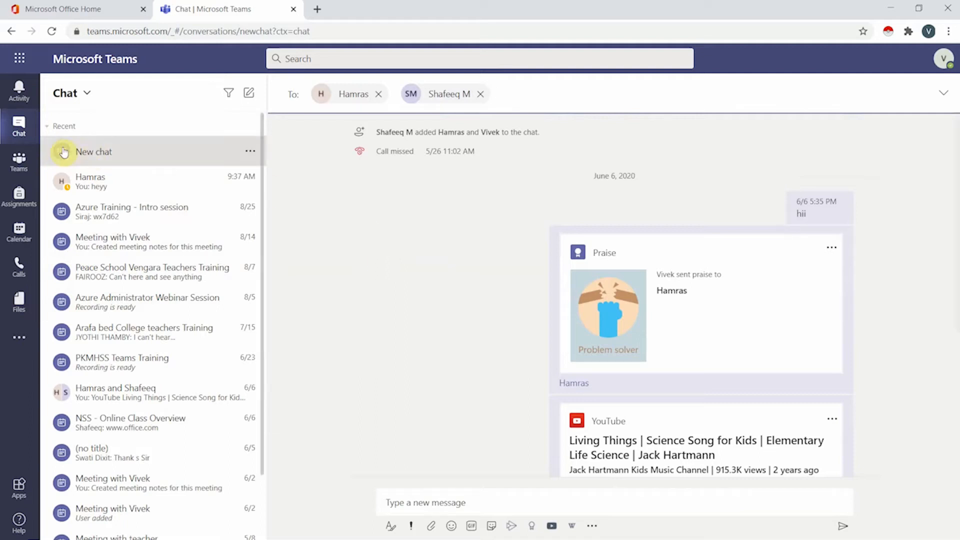
pyautogui.click(25, 165)
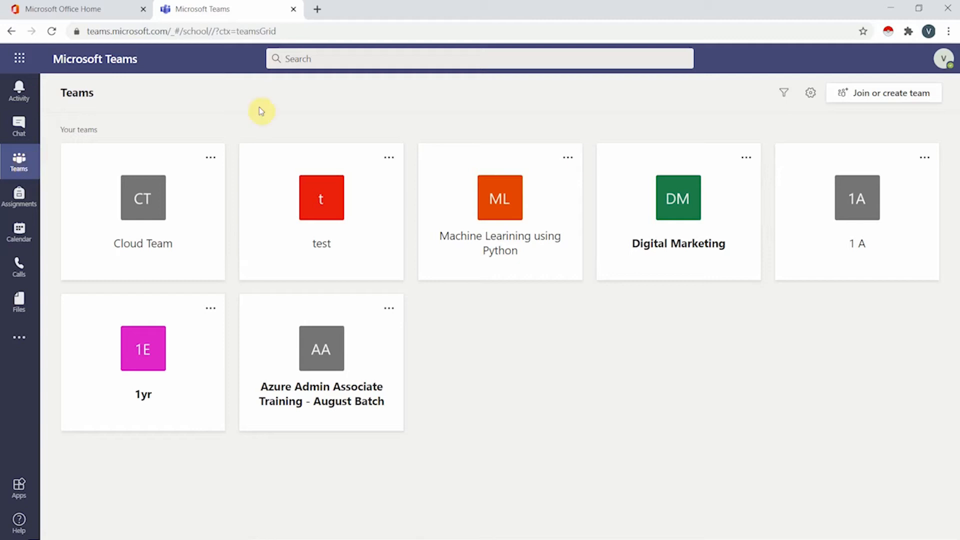
# From Join or create a team, choose Create team to get the team type choices.
pyautogui.click(897, 98)
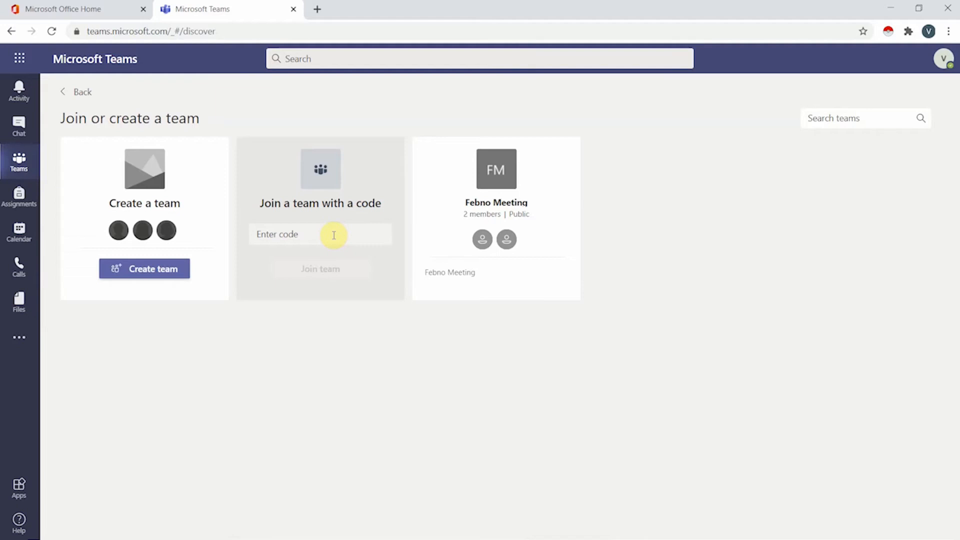
pyautogui.click(145, 275)
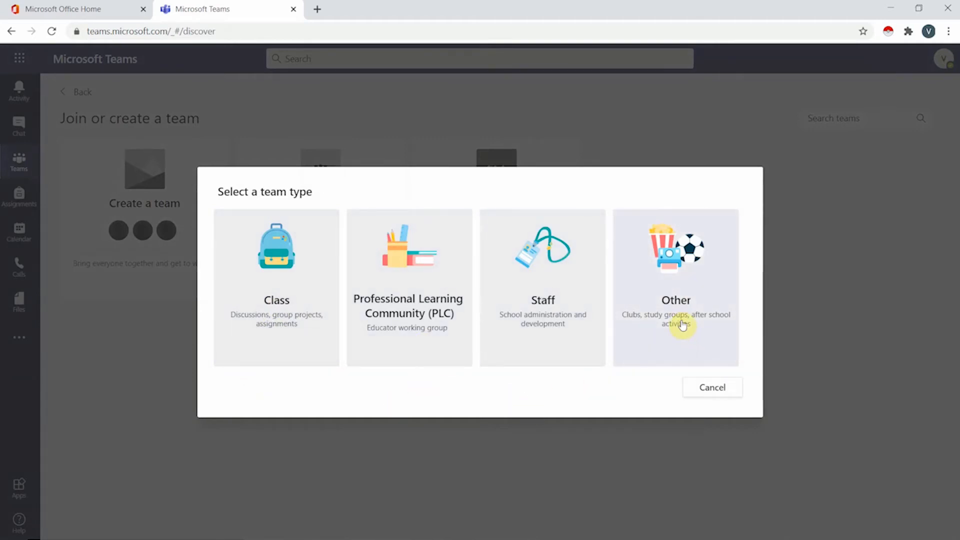
# Choose the Class team type, name the team '7 th A', and continue.
pyautogui.click(289, 312)
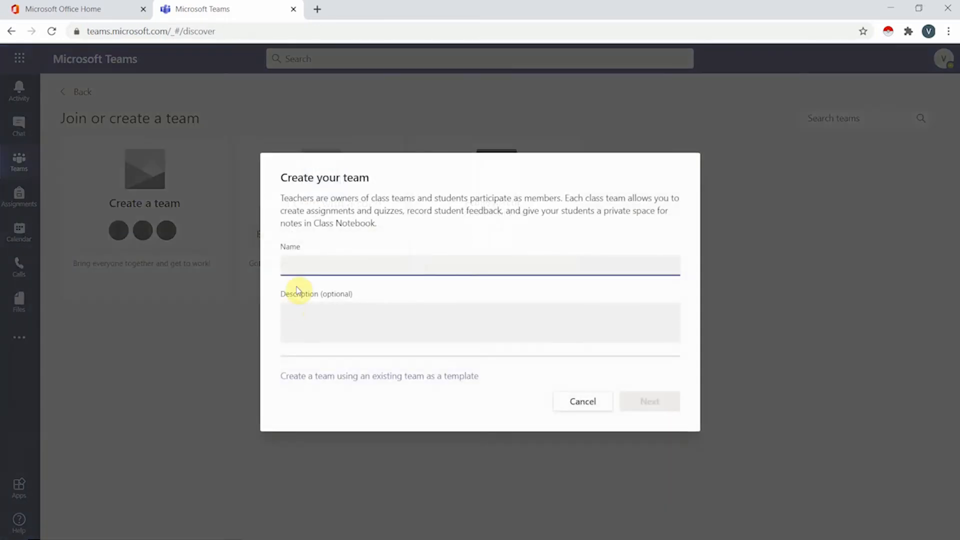
pyautogui.click(300, 263)
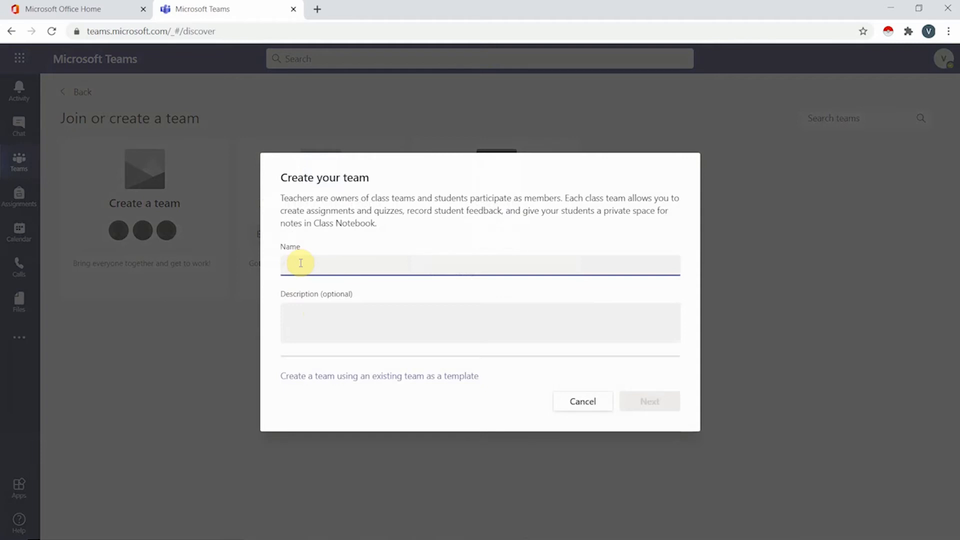
pyautogui.write('7')
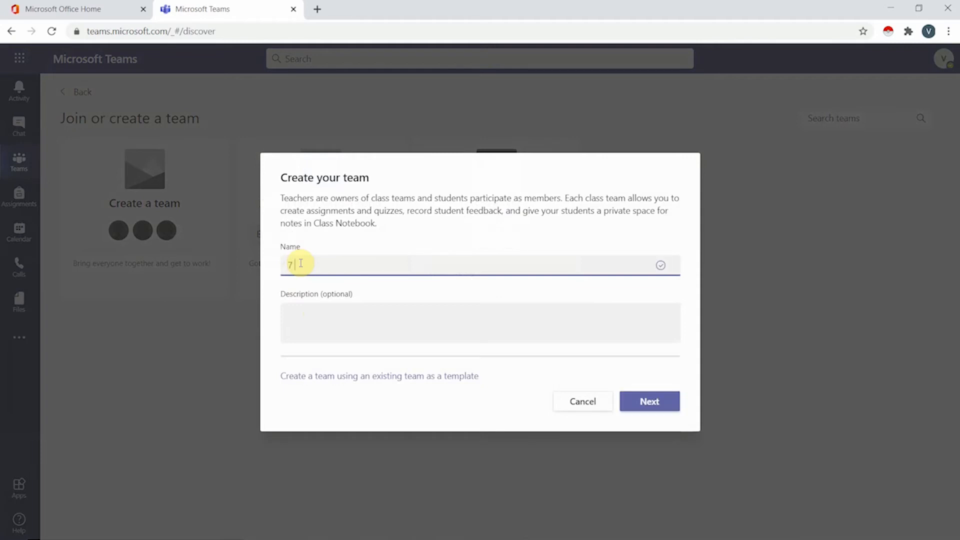
pyautogui.write(' th A')
pyautogui.click(654, 399)
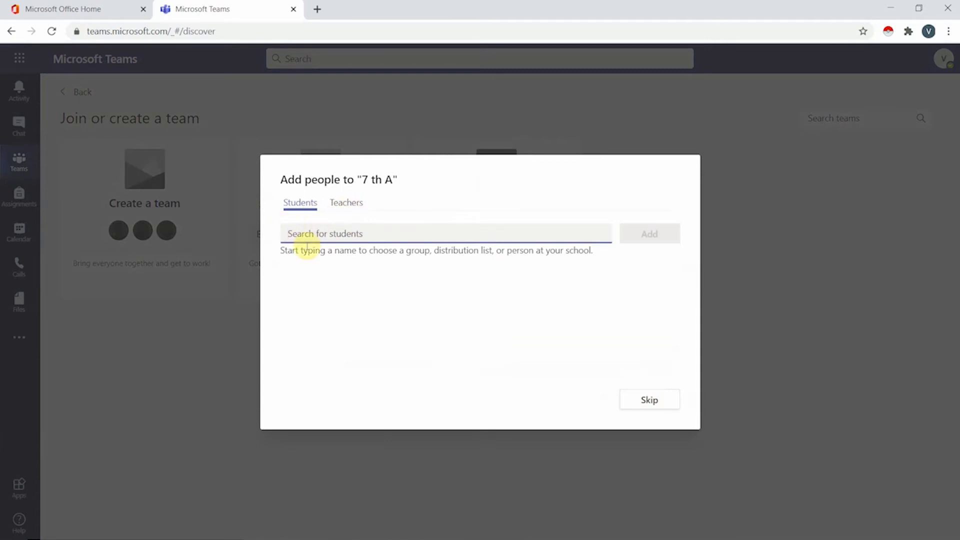
# Search for and add two students in the Students tab, then close the Add people dialog.
pyautogui.write('sha')
pyautogui.click(337, 269)
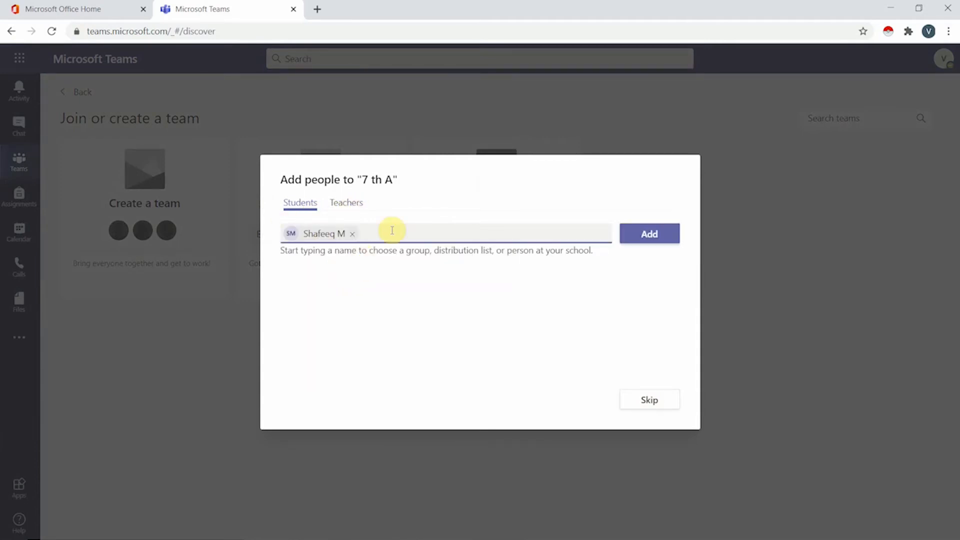
pyautogui.write('ha')
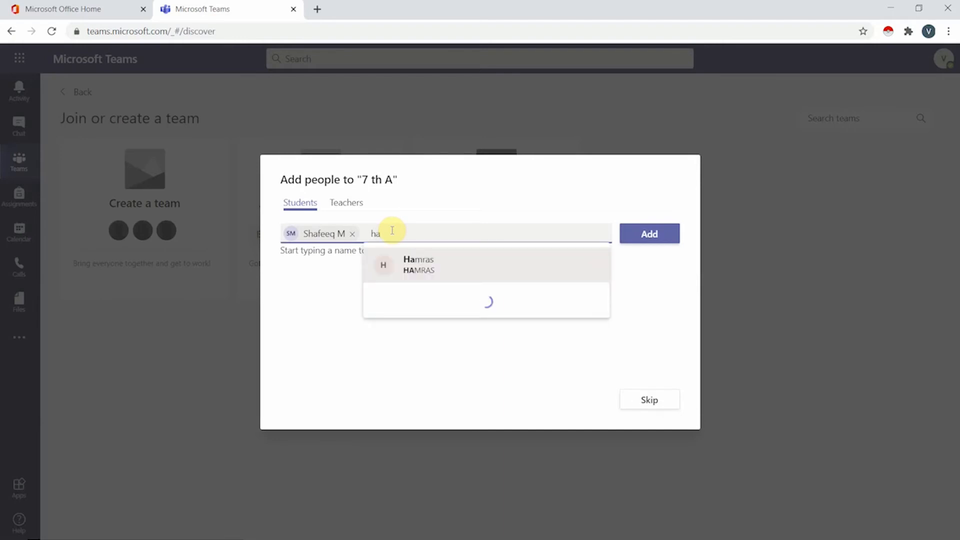
pyautogui.click(427, 271)
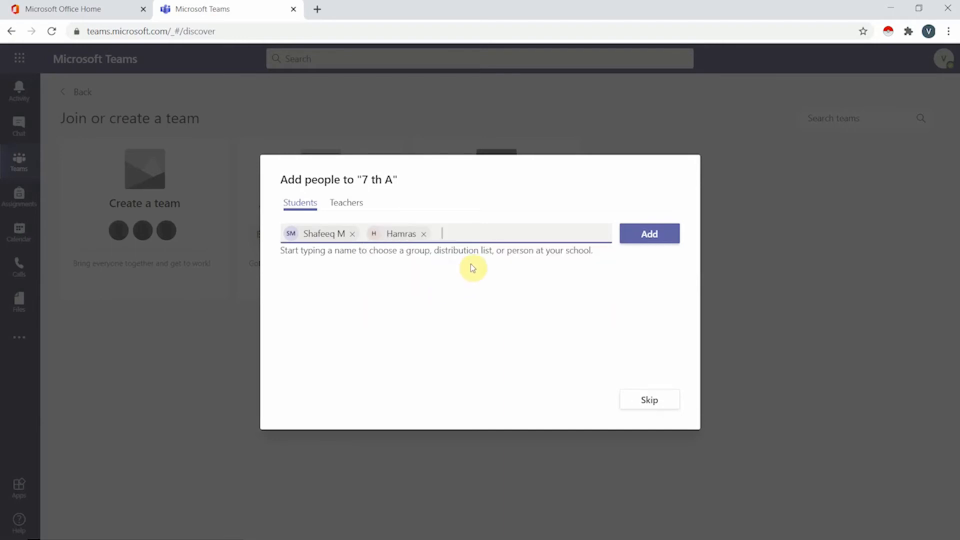
pyautogui.click(348, 200)
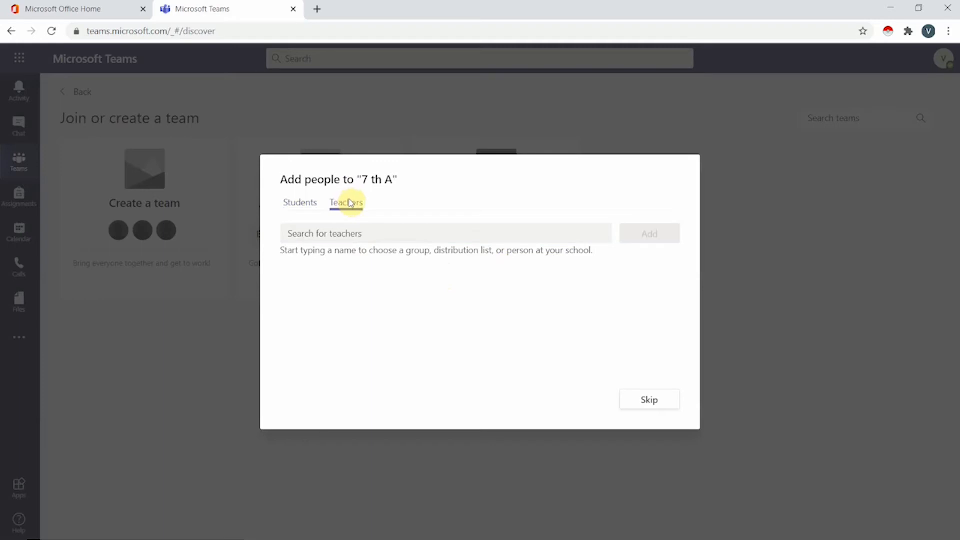
pyautogui.click(308, 209)
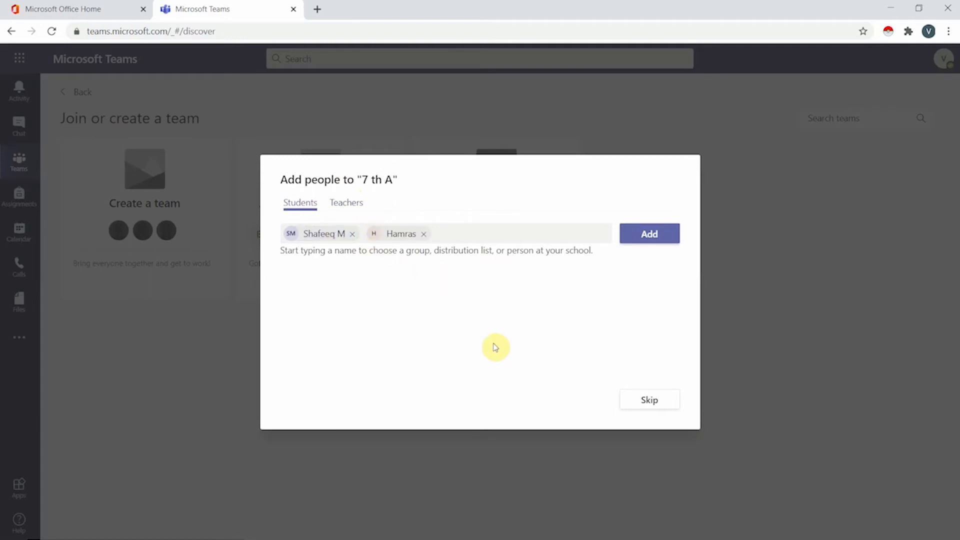
pyautogui.click(642, 235)
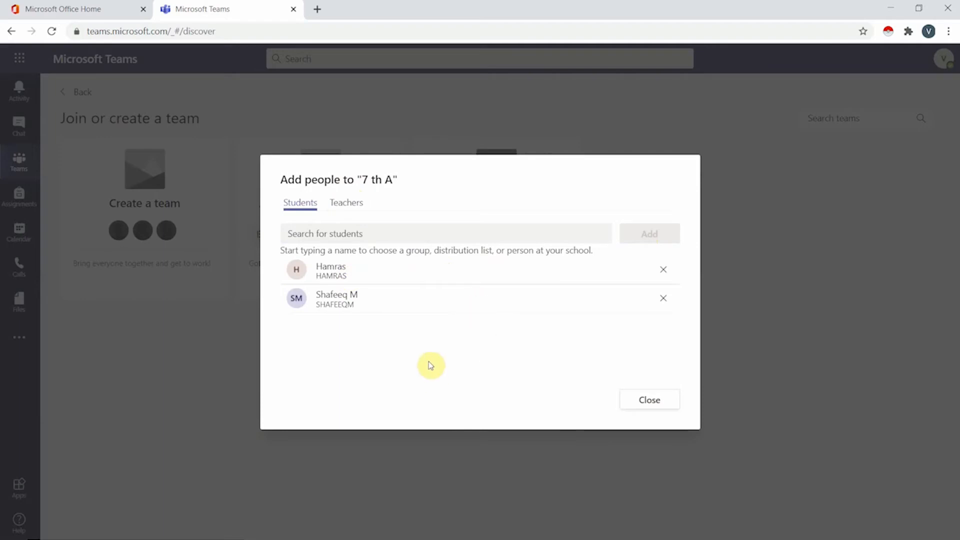
pyautogui.click(636, 403)
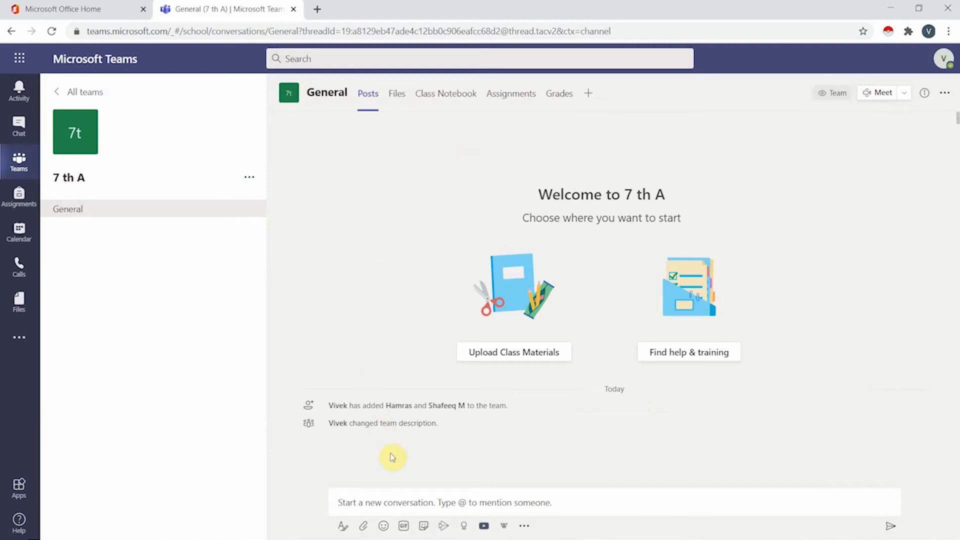
# Go to Upload Class Materials and open the Class Materials folder in the Files tab.
pyautogui.click(540, 353)
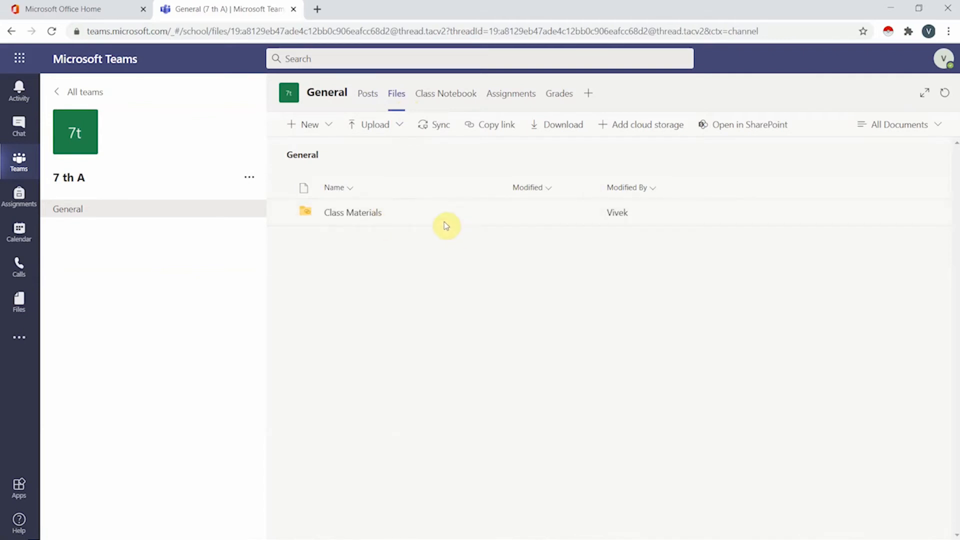
pyautogui.click(416, 221)
pyautogui.click(415, 222)
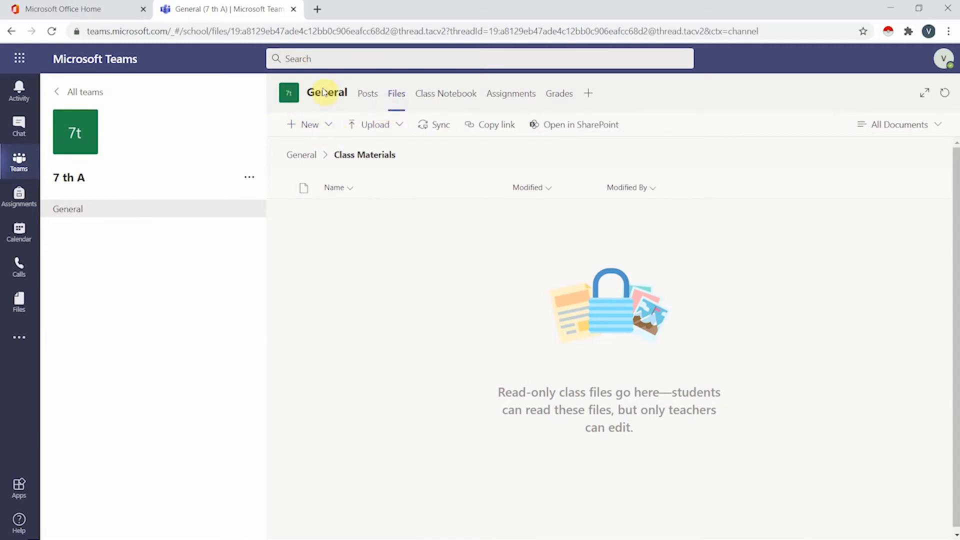
# Switch between the Files and Posts tabs, ending on the General channel's Posts tab.
pyautogui.doubleClick(390, 92)
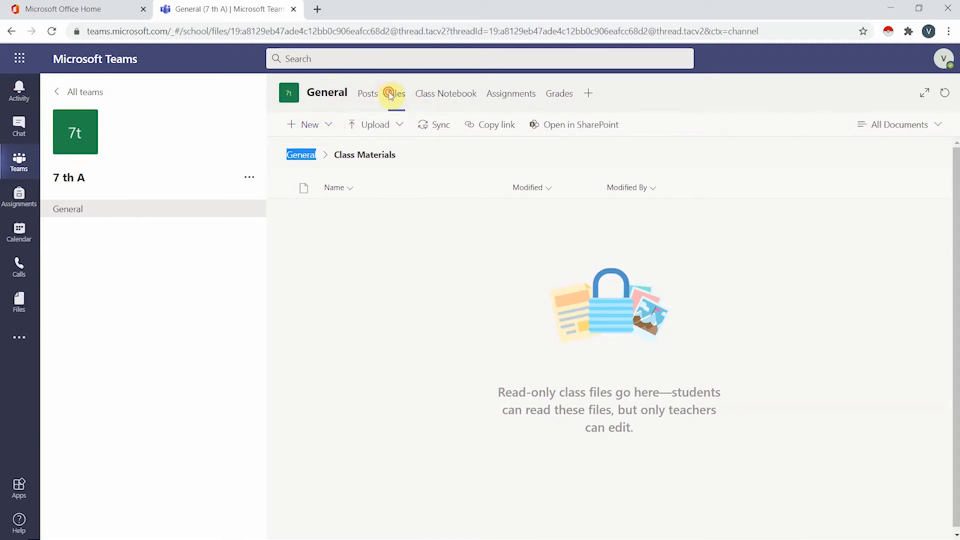
pyautogui.click(394, 94)
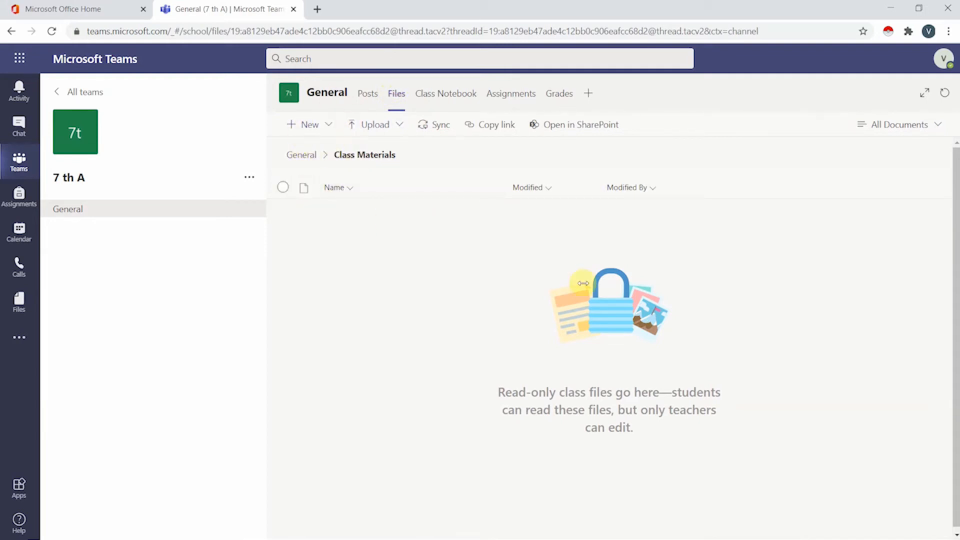
pyautogui.click(229, 208)
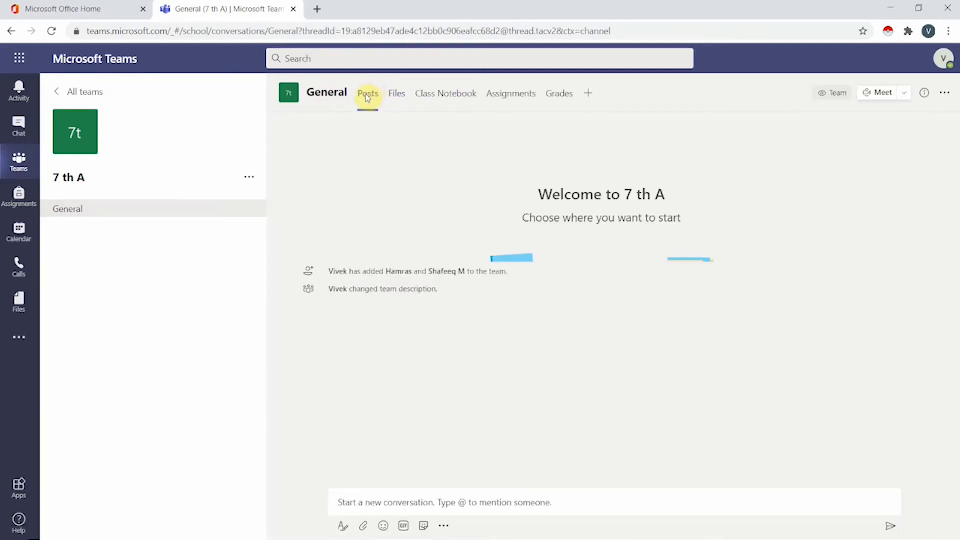
pyautogui.click(401, 107)
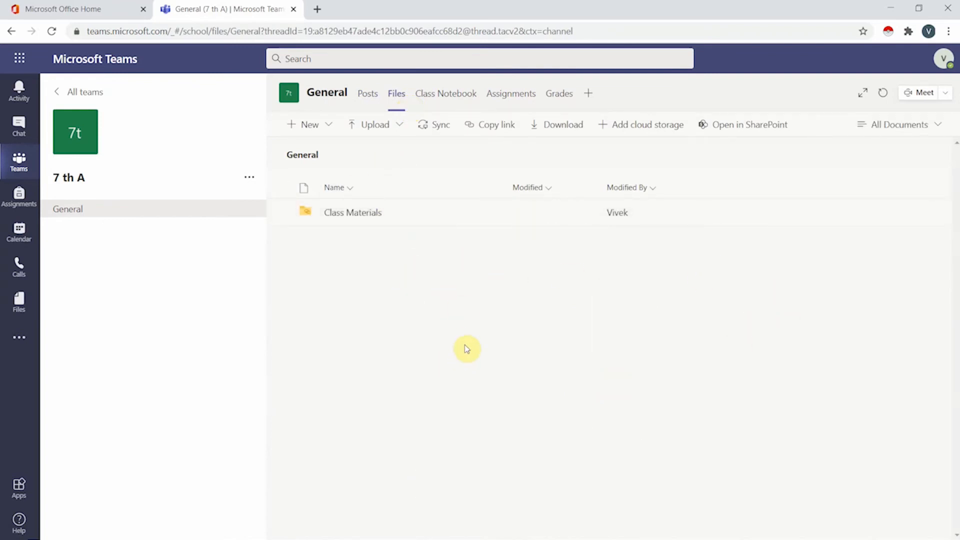
pyautogui.click(393, 218)
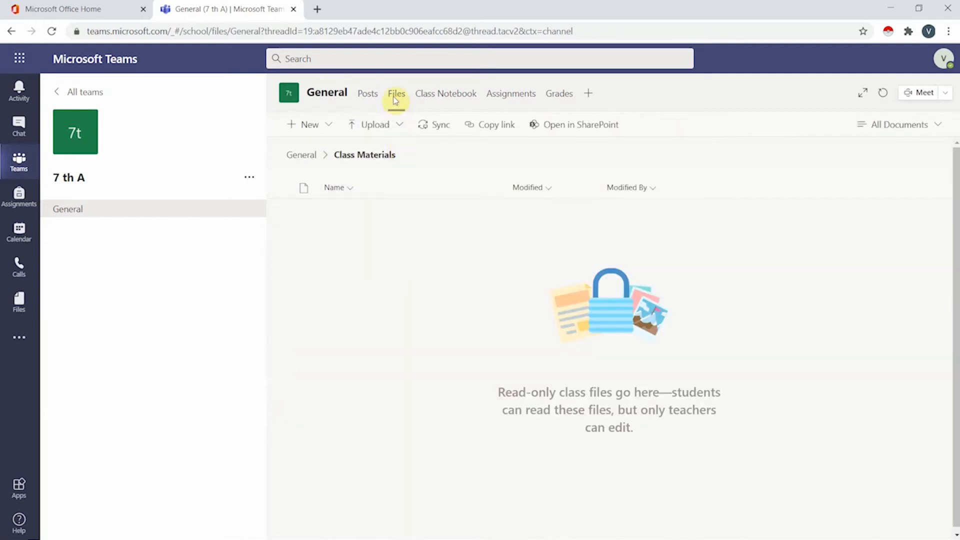
pyautogui.click(370, 96)
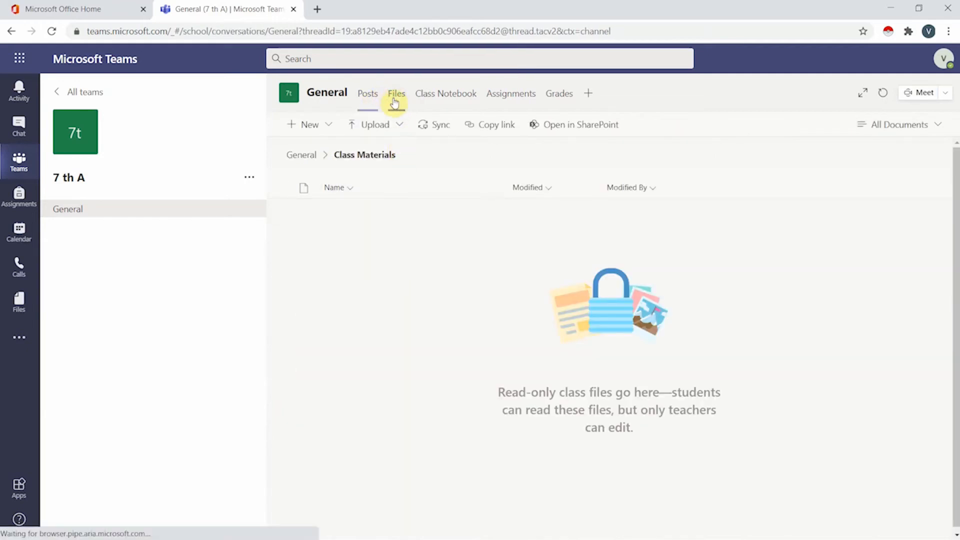
pyautogui.click(396, 101)
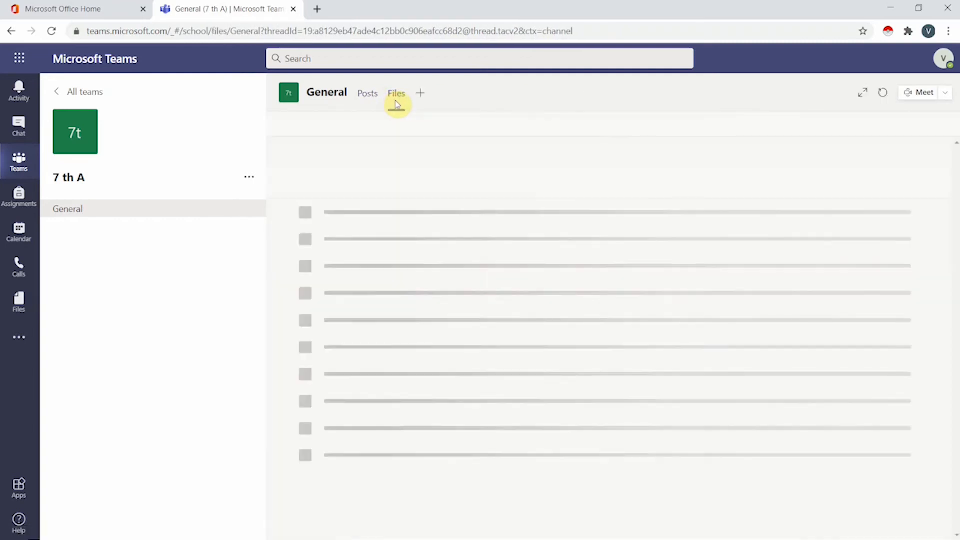
pyautogui.click(369, 99)
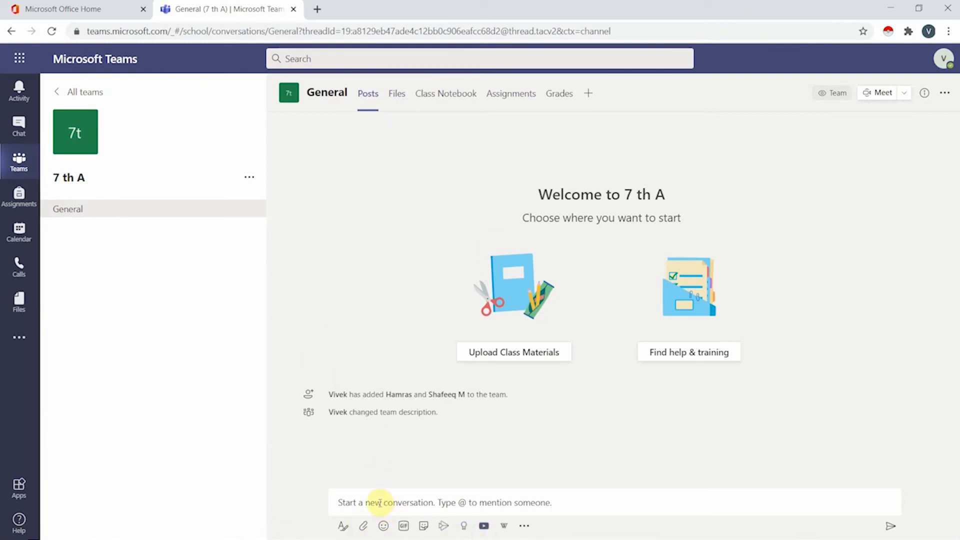
# Post the greeting 'heeyy' in 7 th A General, then open the full formatting composer.
pyautogui.click(380, 505)
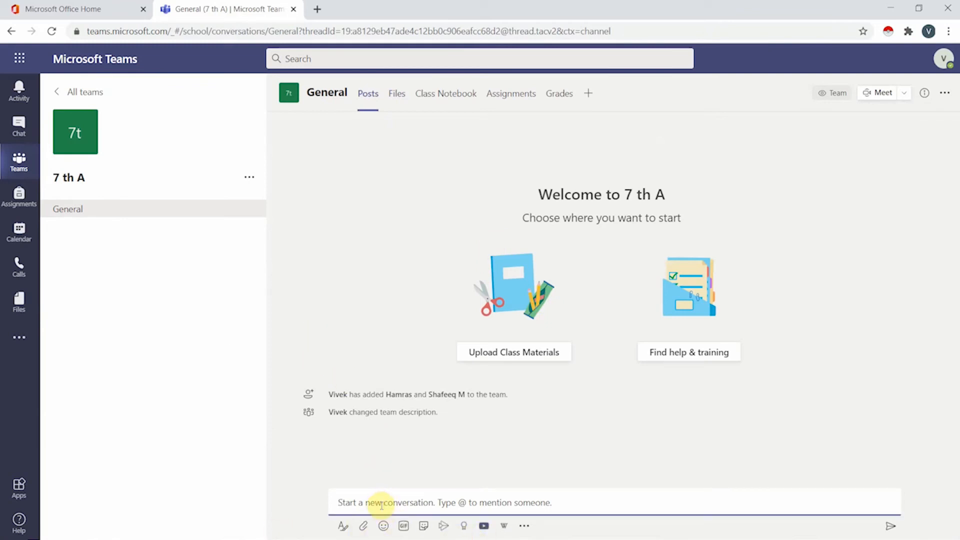
pyautogui.write('heeyy')
pyautogui.press('Return')
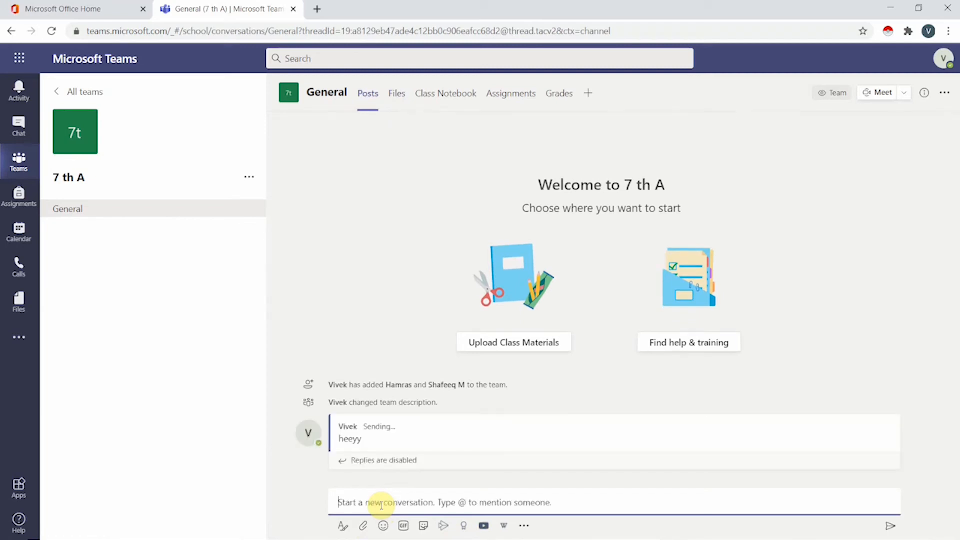
pyautogui.moveTo(430, 426)
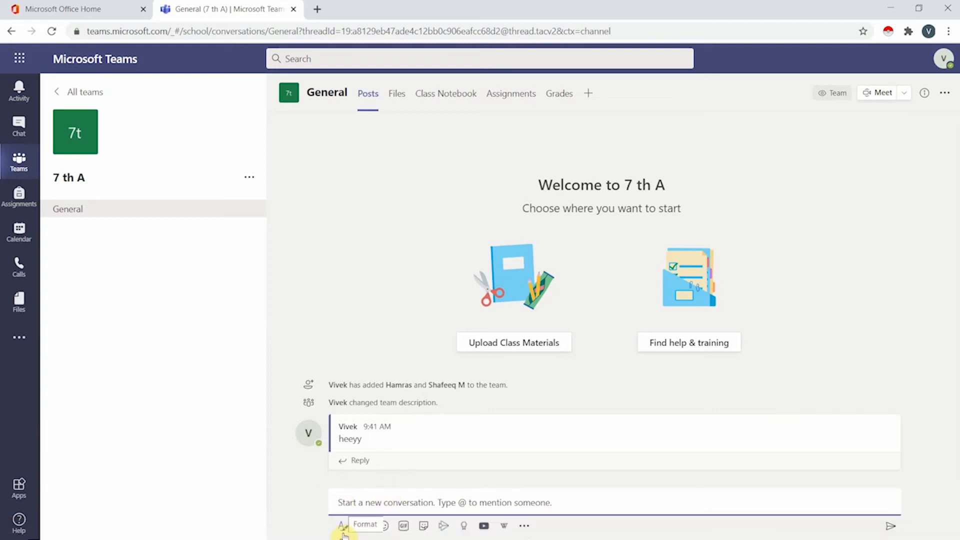
pyautogui.click(343, 528)
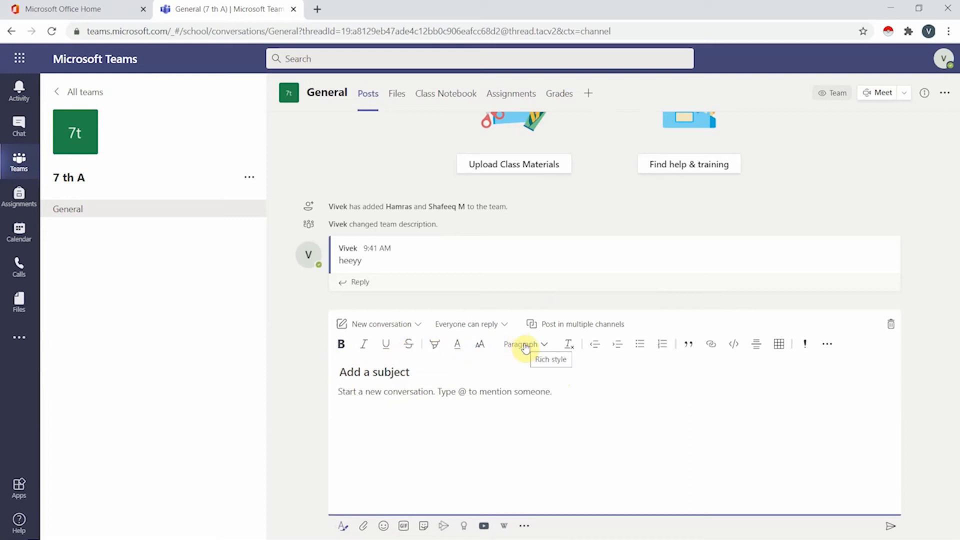
# Show the attach-file sources (Recent, OneDrive, Upload from my computer) for the new post.
pyautogui.click(361, 527)
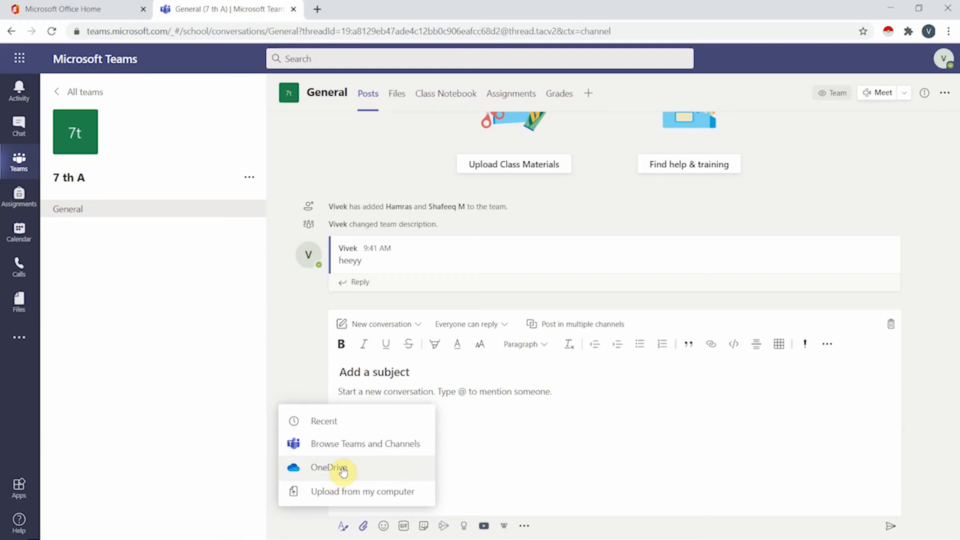
# Upload aryastark from the Downloads folder and attach it to the post.
pyautogui.click(351, 498)
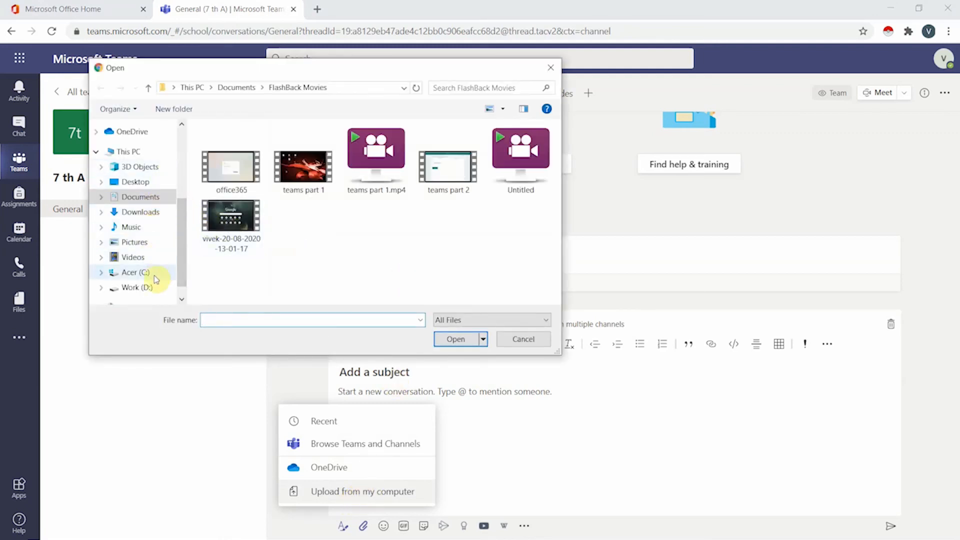
pyautogui.moveTo(182, 222); pyautogui.dragTo(182, 256)
pyautogui.click(167, 255)
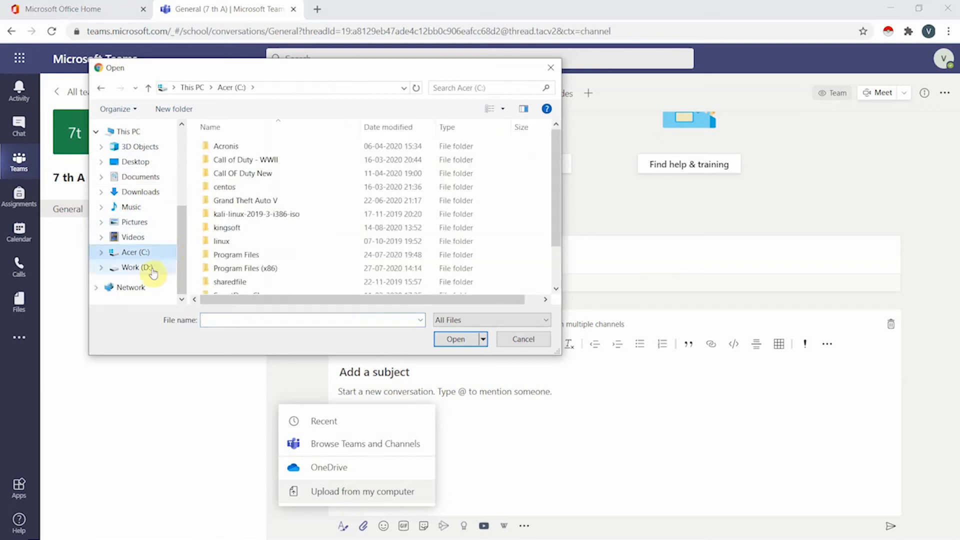
pyautogui.click(152, 271)
pyautogui.click(145, 191)
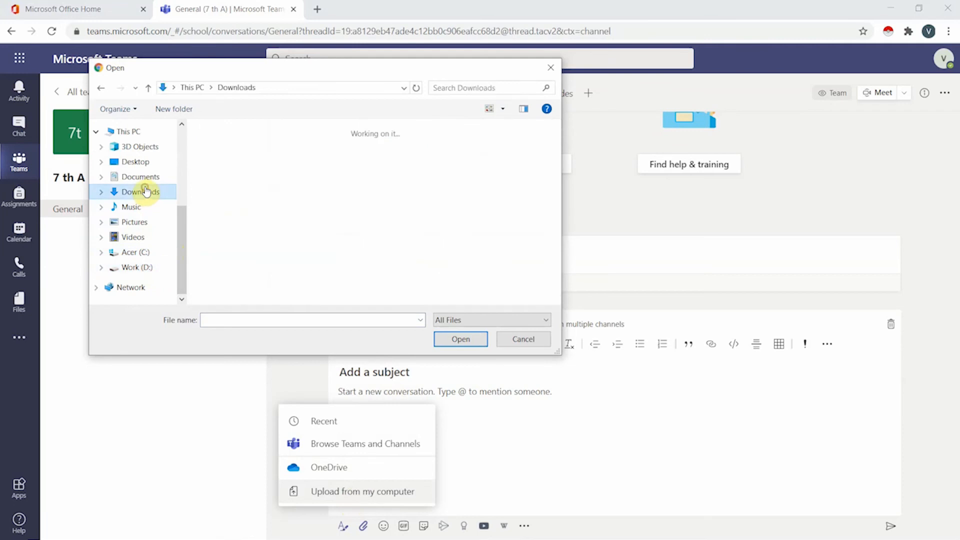
pyautogui.scroll(-1, 300, 236)
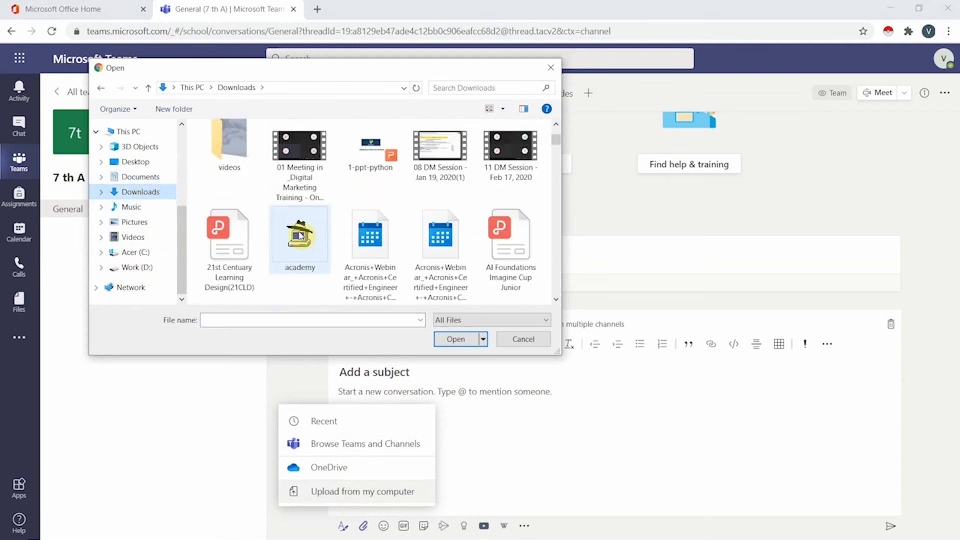
pyautogui.scroll(-2, 301, 236)
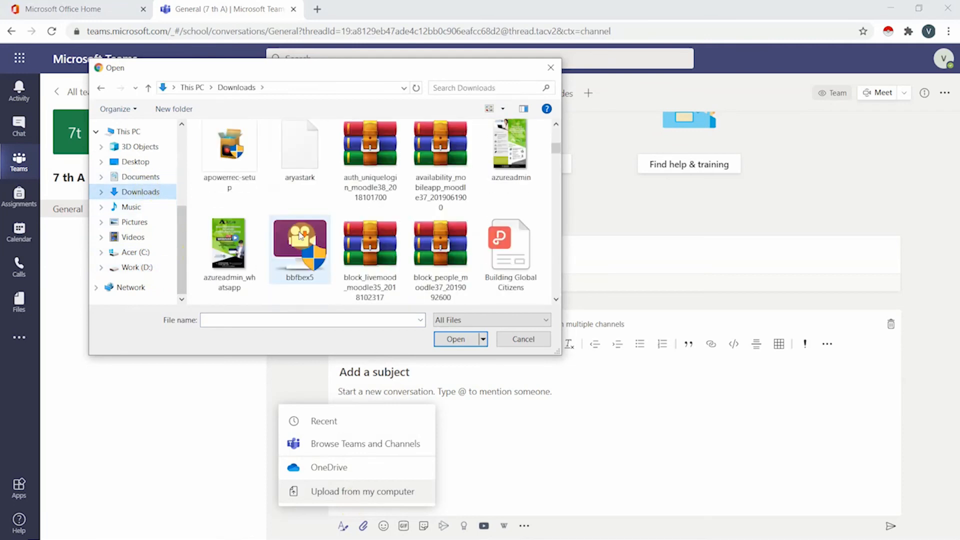
pyautogui.click(302, 170)
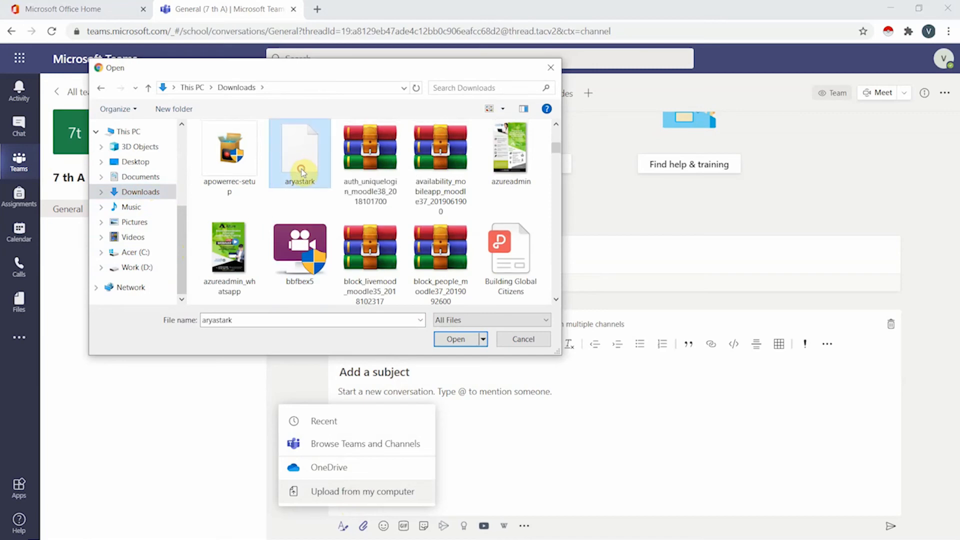
pyautogui.click(444, 342)
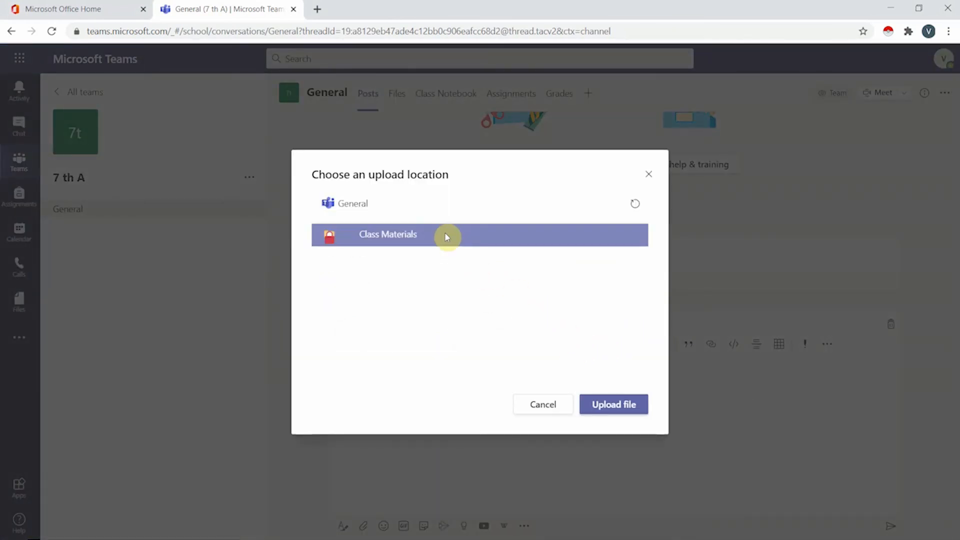
pyautogui.click(615, 405)
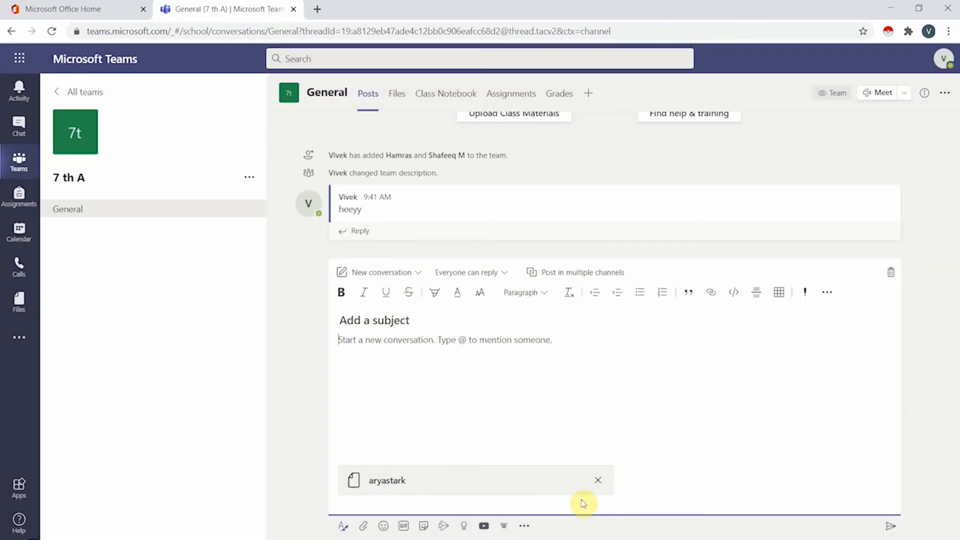
# Send the post with the aryastark attachment, then bring up the emoji picker.
pyautogui.click(891, 526)
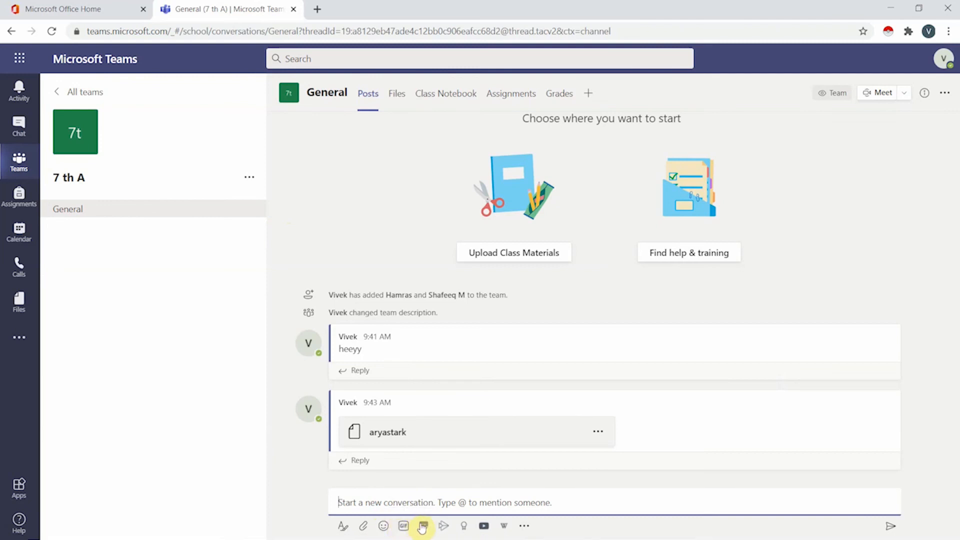
pyautogui.click(383, 527)
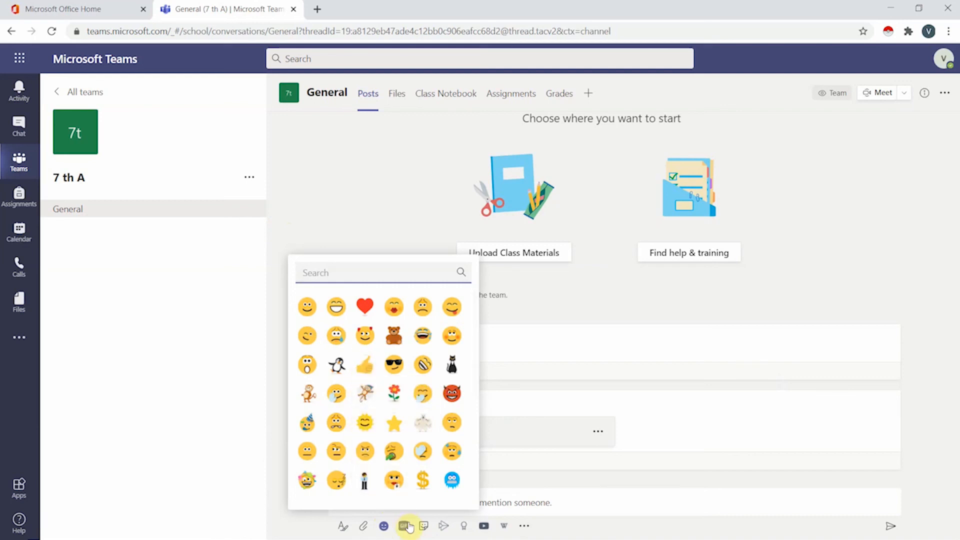
# Browse the GIF and Sticker pickers, then open the Praise dialog.
pyautogui.click(406, 525)
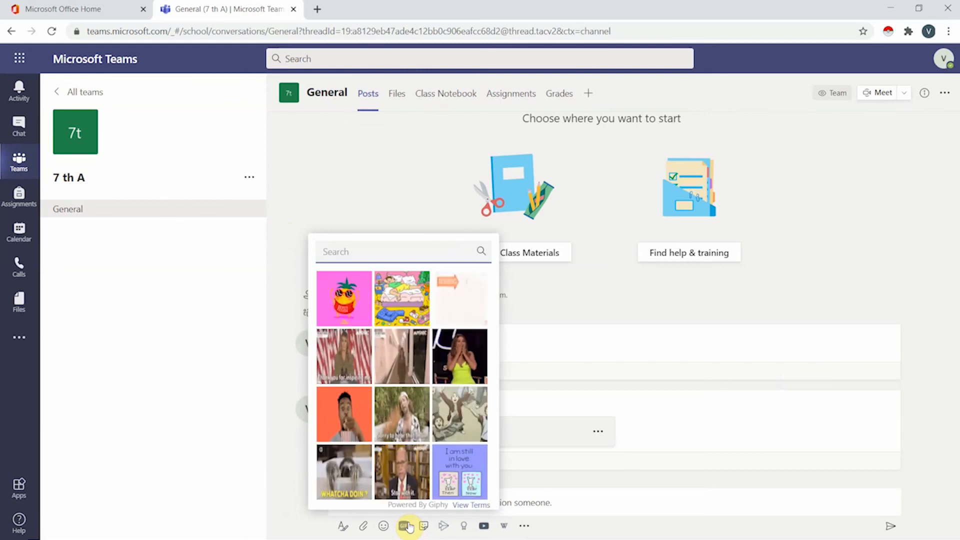
pyautogui.click(423, 526)
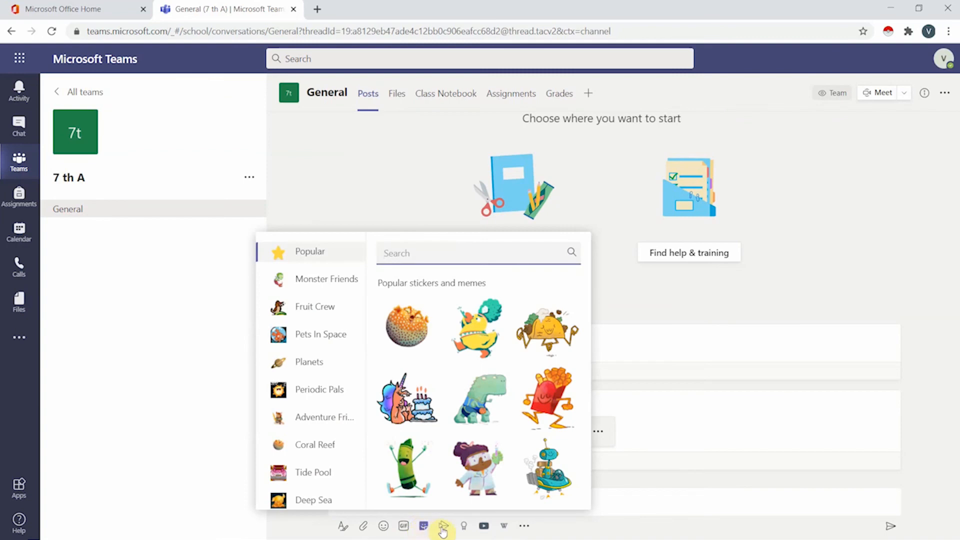
pyautogui.click(465, 528)
pyautogui.click(465, 527)
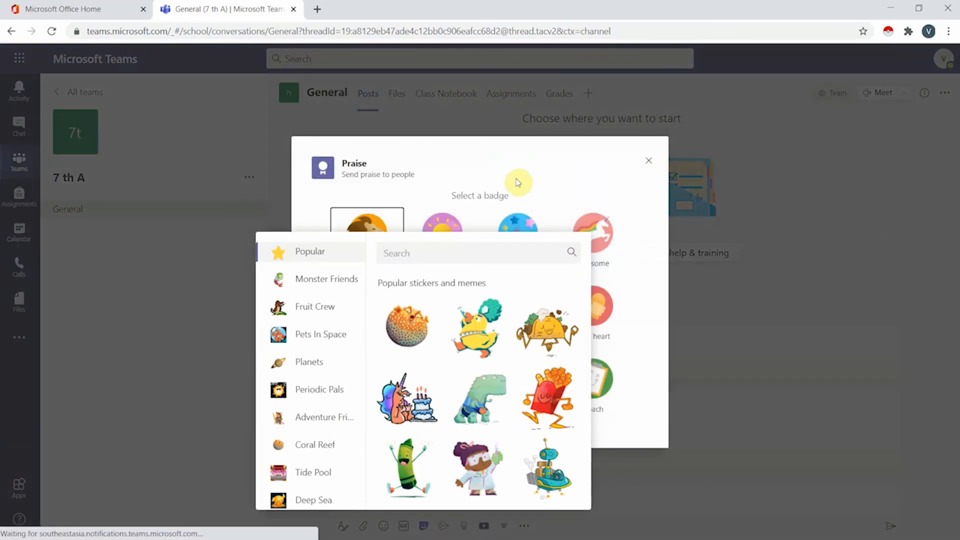
# Send a Courage praise badge to a classmate, previewing it before posting.
pyautogui.click(483, 159)
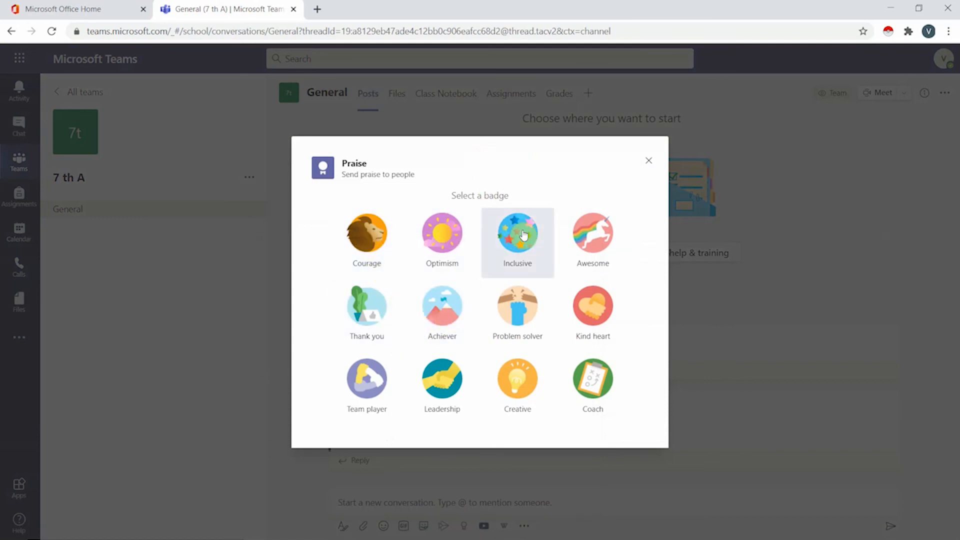
pyautogui.click(387, 251)
pyautogui.click(557, 218)
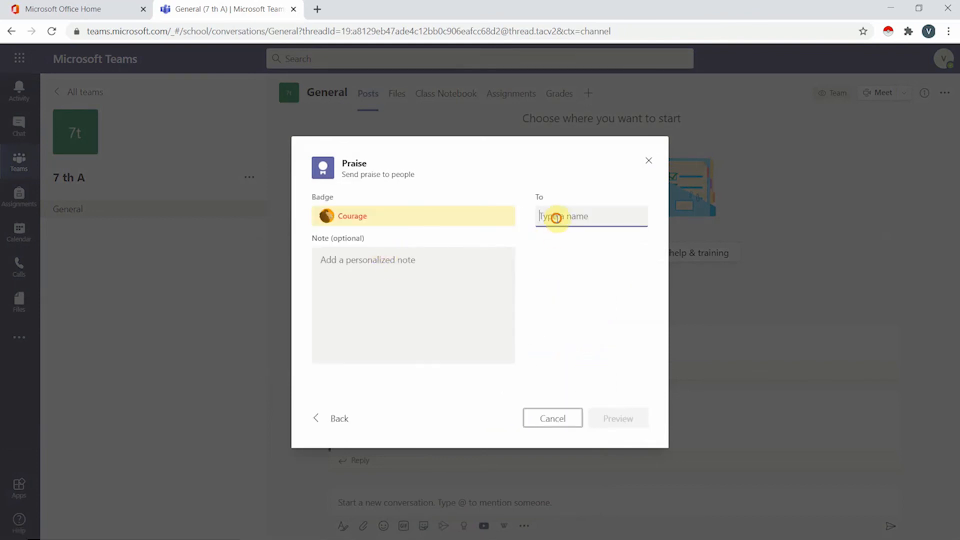
pyautogui.write('ham')
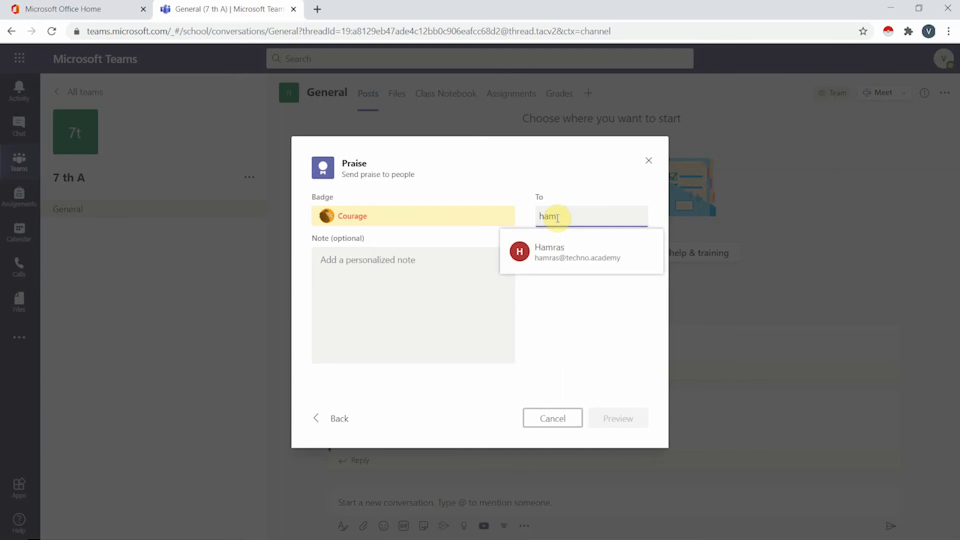
pyautogui.click(553, 257)
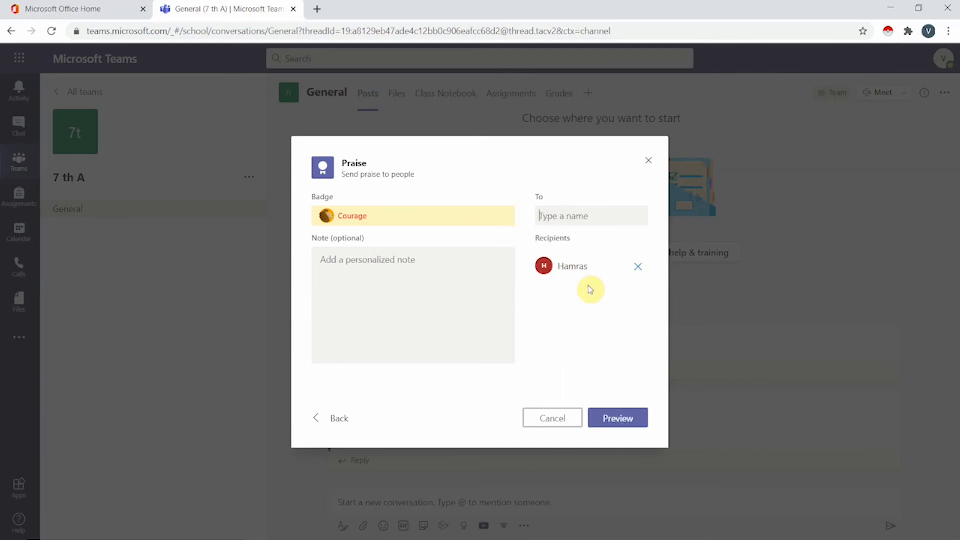
pyautogui.click(632, 415)
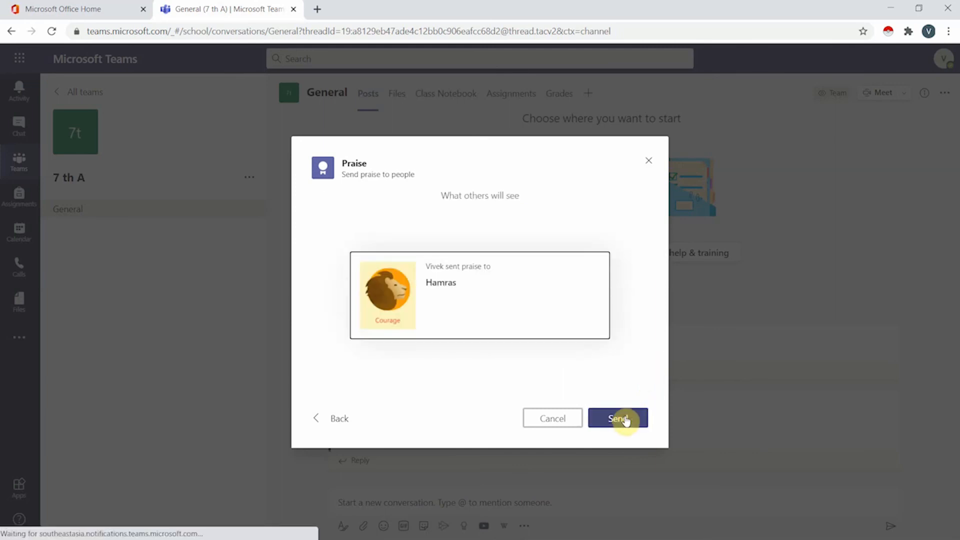
pyautogui.click(631, 423)
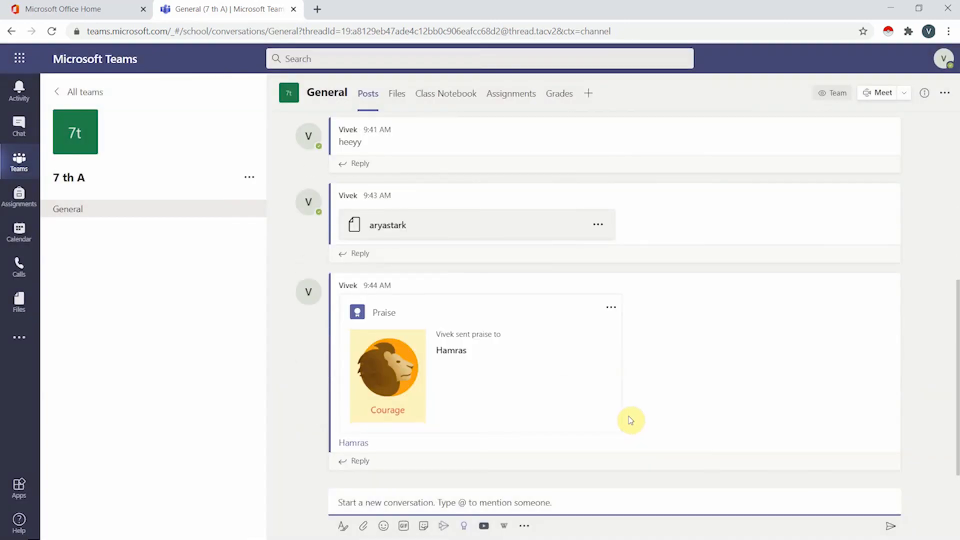
# Search the YouTube picker for 'poem' videos.
pyautogui.moveTo(631, 420)
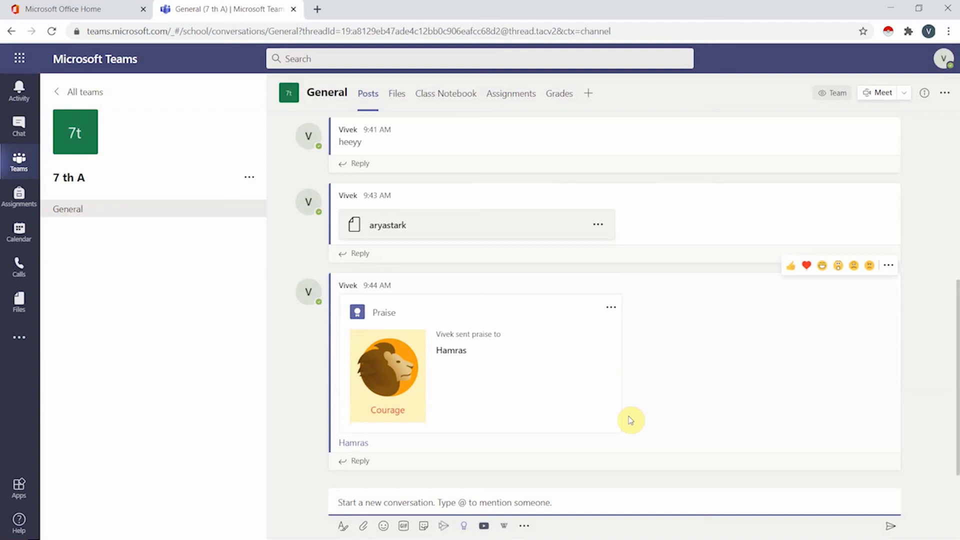
pyautogui.click(486, 526)
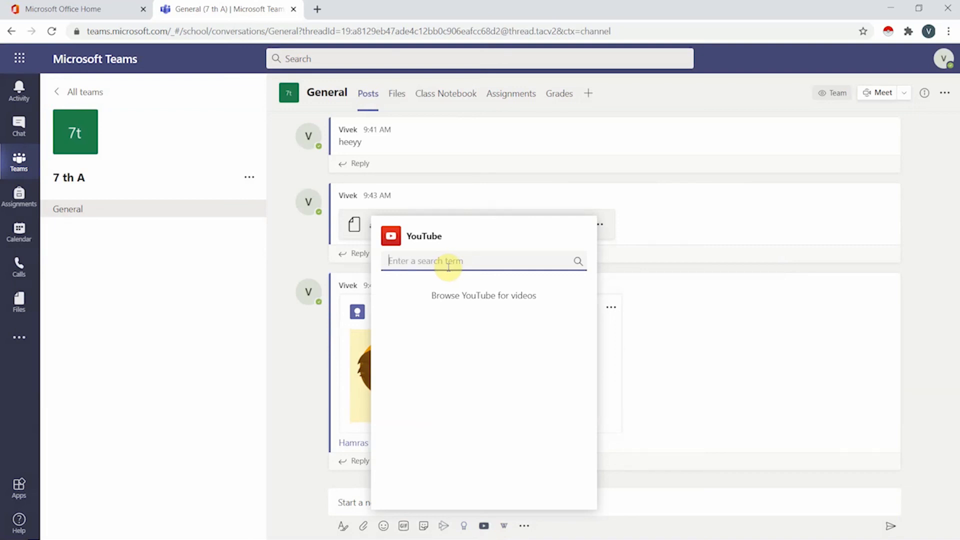
pyautogui.write('poem')
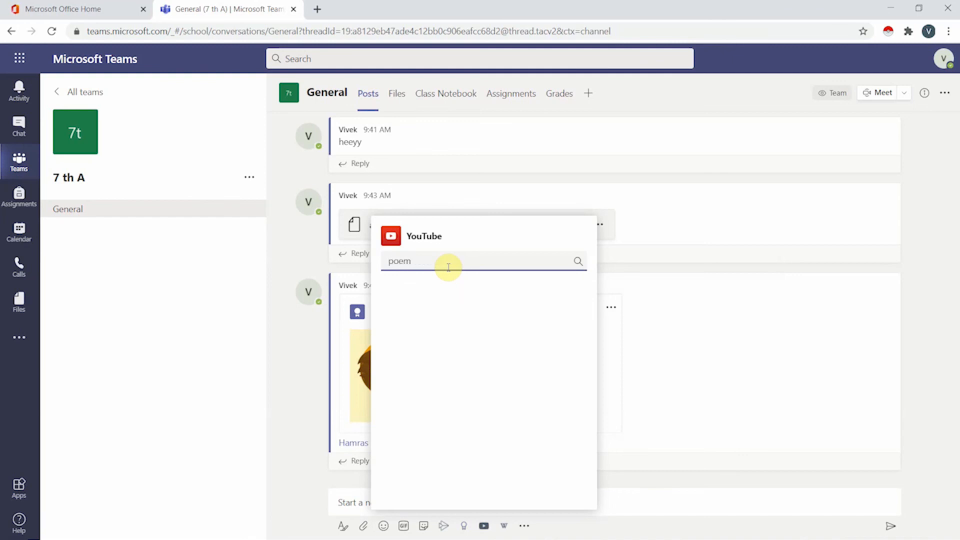